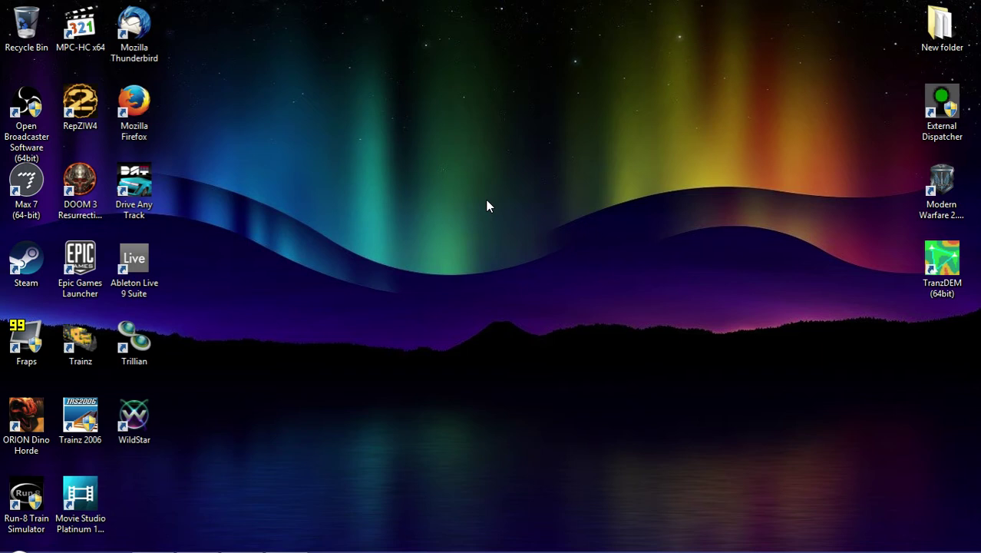
# Open the Program Files (x86) folder on the CADENZA (C:) drive.
pyautogui.click(18, 537)
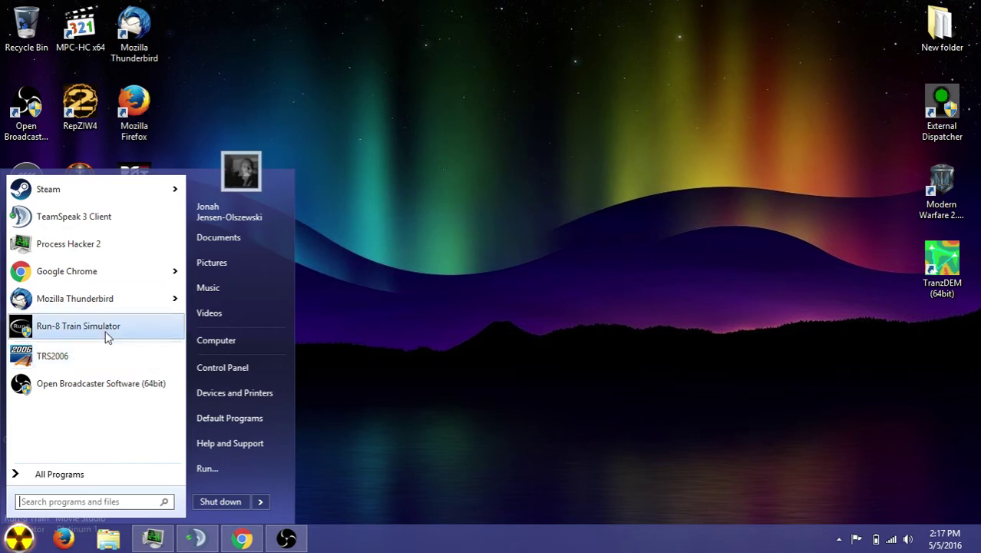
pyautogui.click(282, 345)
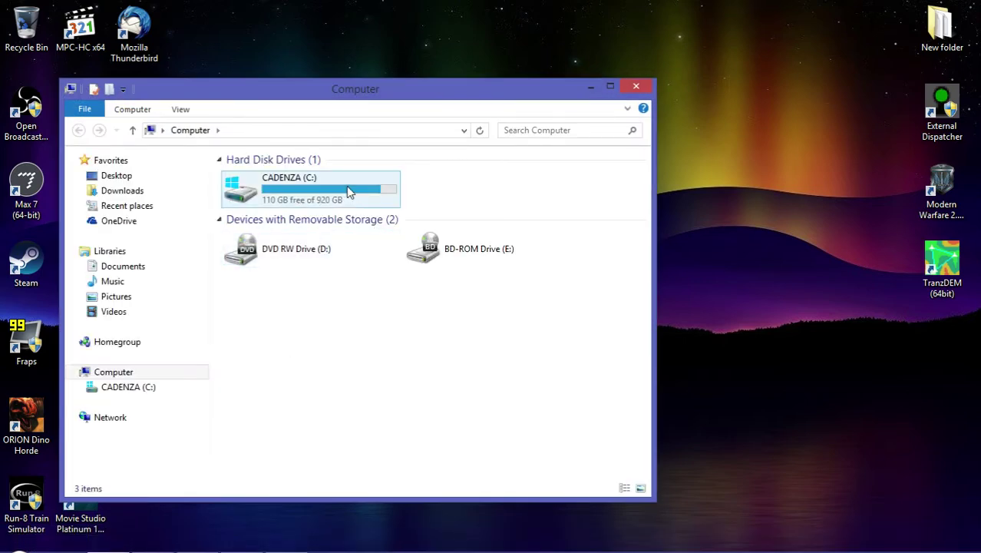
pyautogui.doubleClick(348, 189)
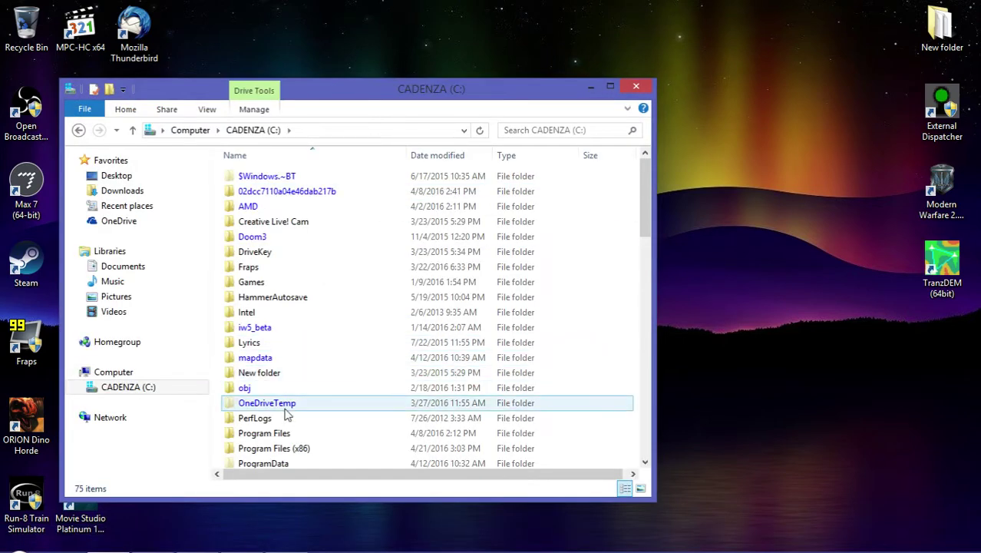
pyautogui.scroll(-3, 287, 339)
pyautogui.doubleClick(286, 325)
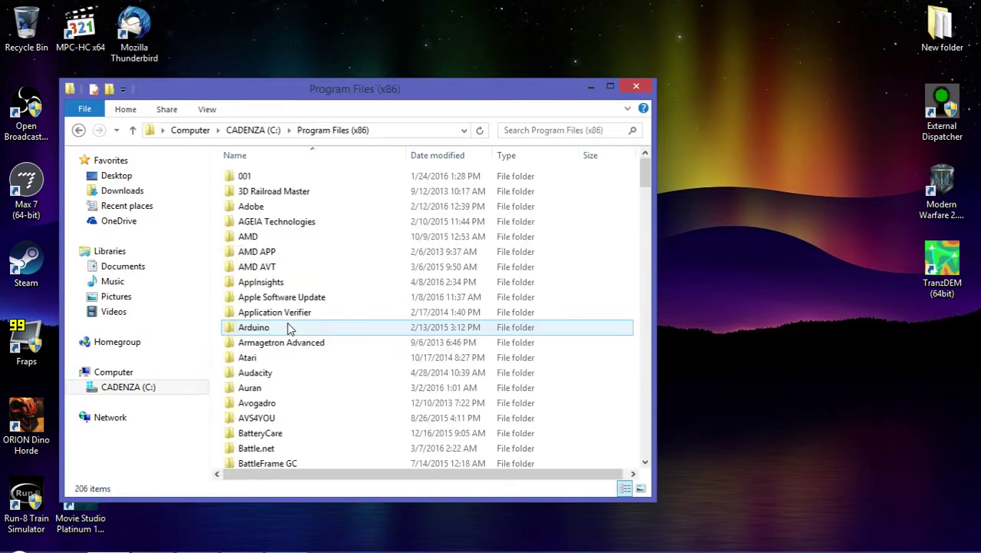
# Find and open the Run 8 Studios folder inside Program Files (x86).
pyautogui.scroll(-1, 280, 276)
pyautogui.scroll(-11, 276, 253)
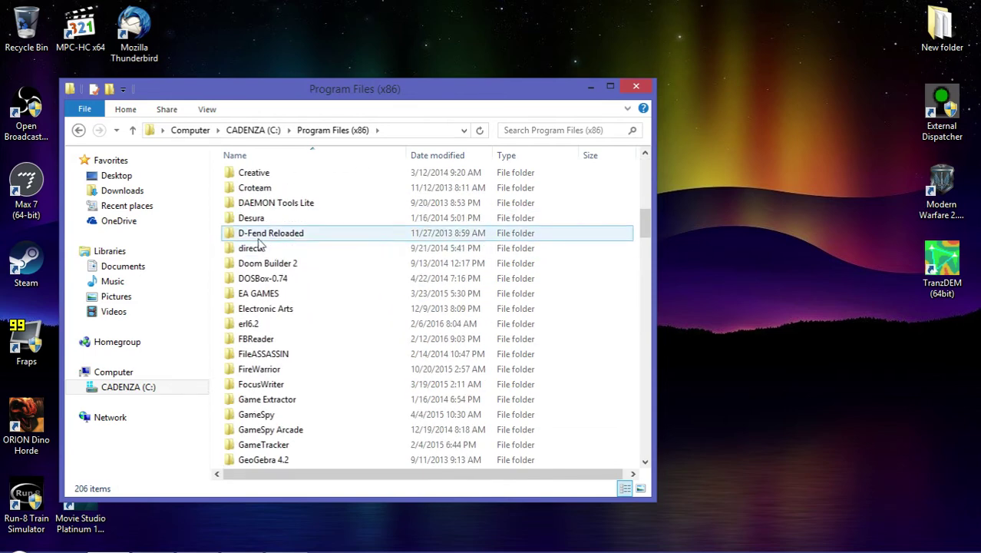
pyautogui.scroll(-20, 304, 331)
pyautogui.scroll(-10, 305, 330)
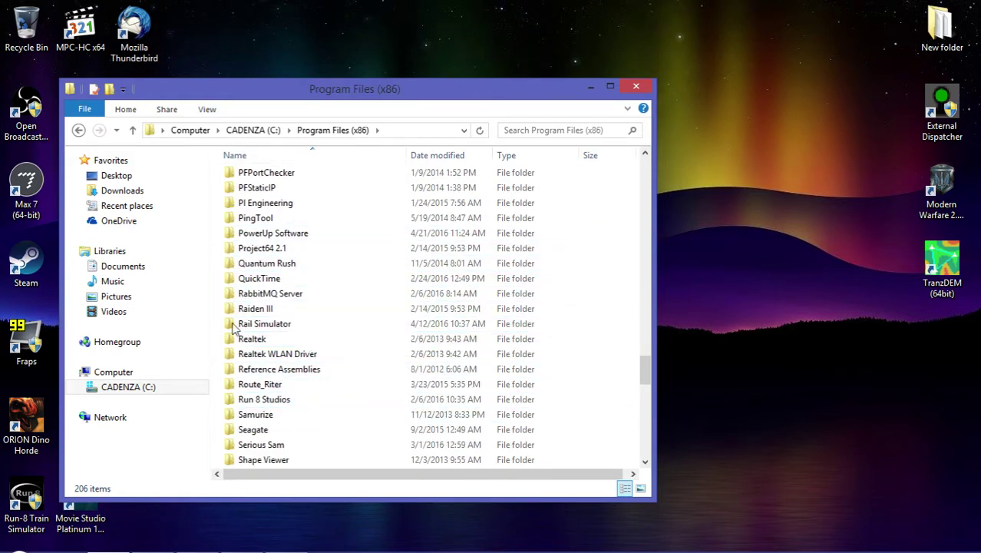
pyautogui.click(278, 401)
pyautogui.doubleClick(278, 401)
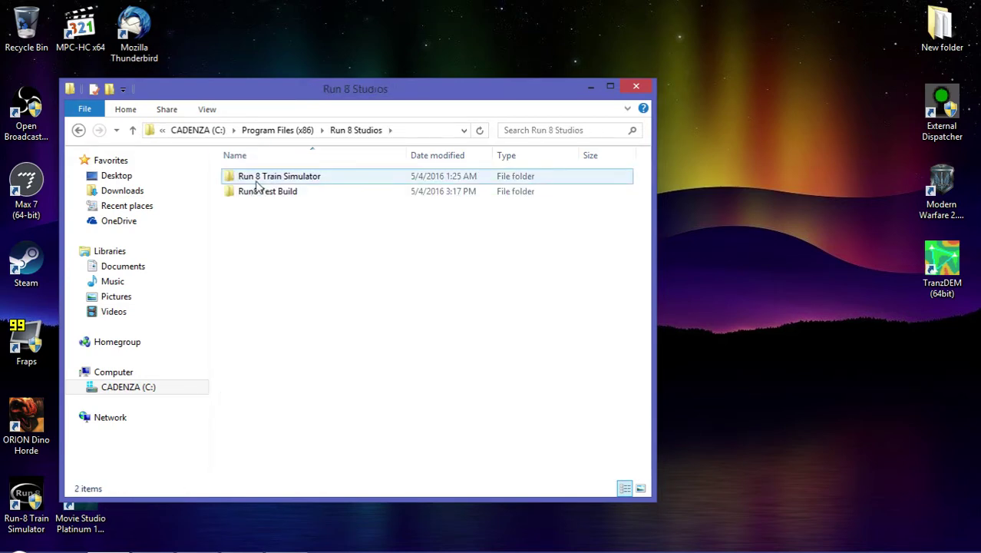
# Go into Run 8 Train Simulator, Content, RailVehicles and open its Sounds folder.
pyautogui.click(246, 177)
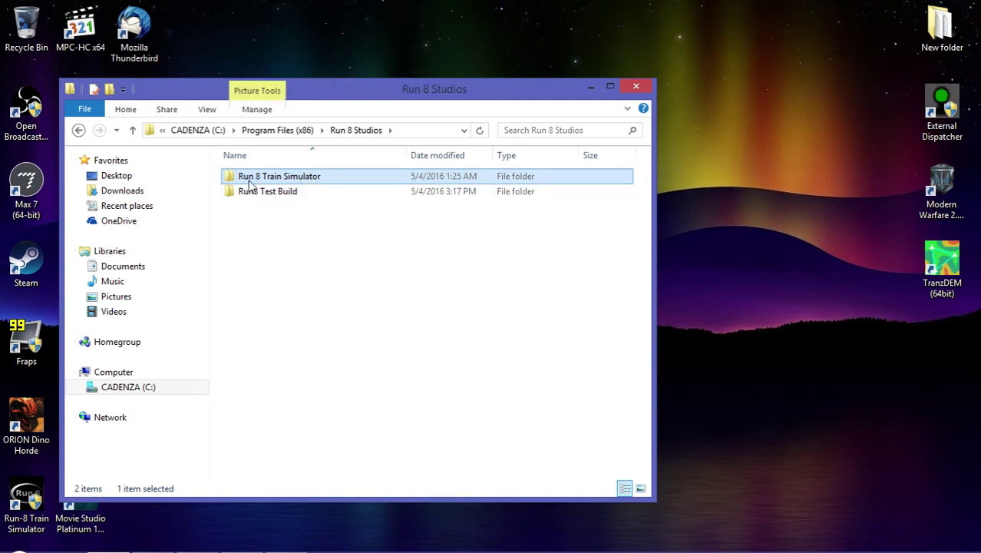
pyautogui.doubleClick(314, 183)
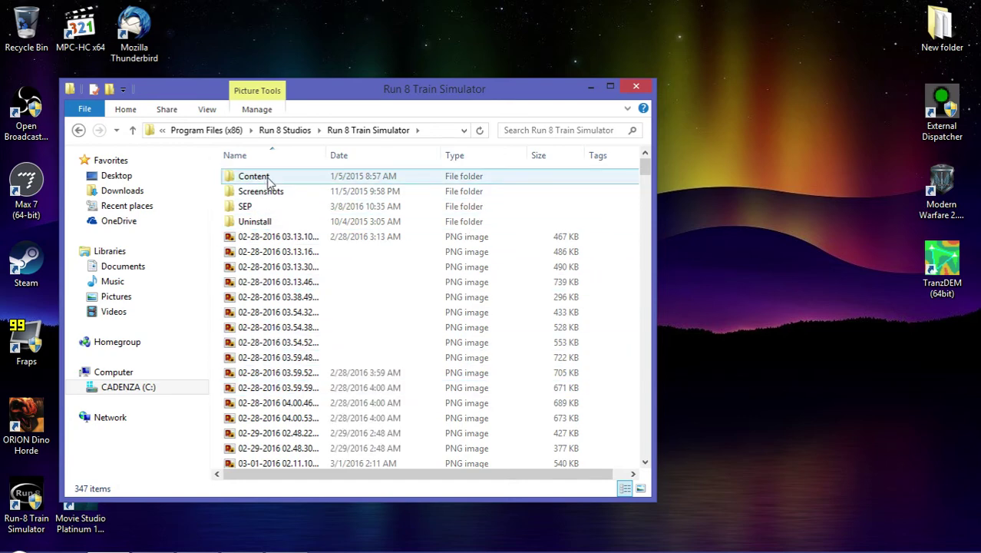
pyautogui.doubleClick(255, 179)
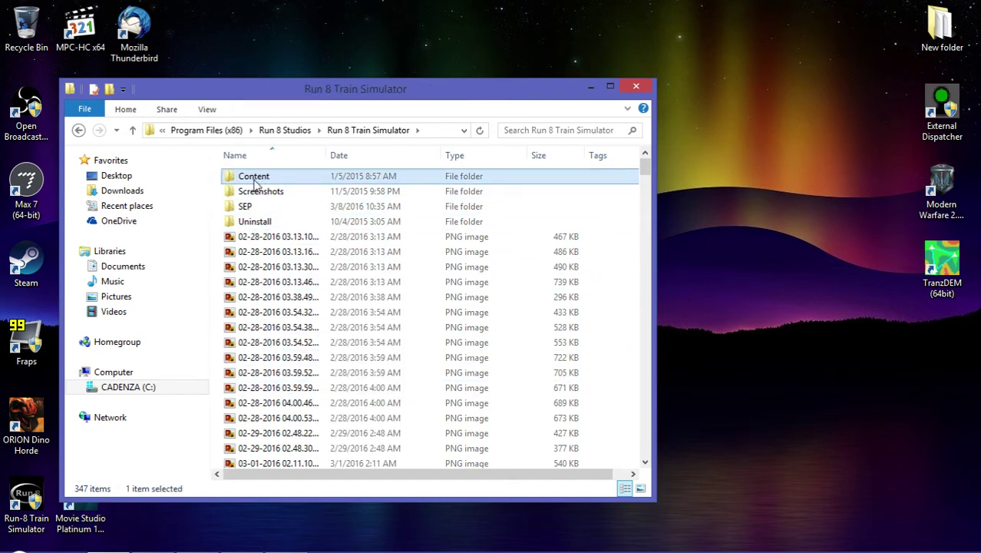
pyautogui.doubleClick(296, 255)
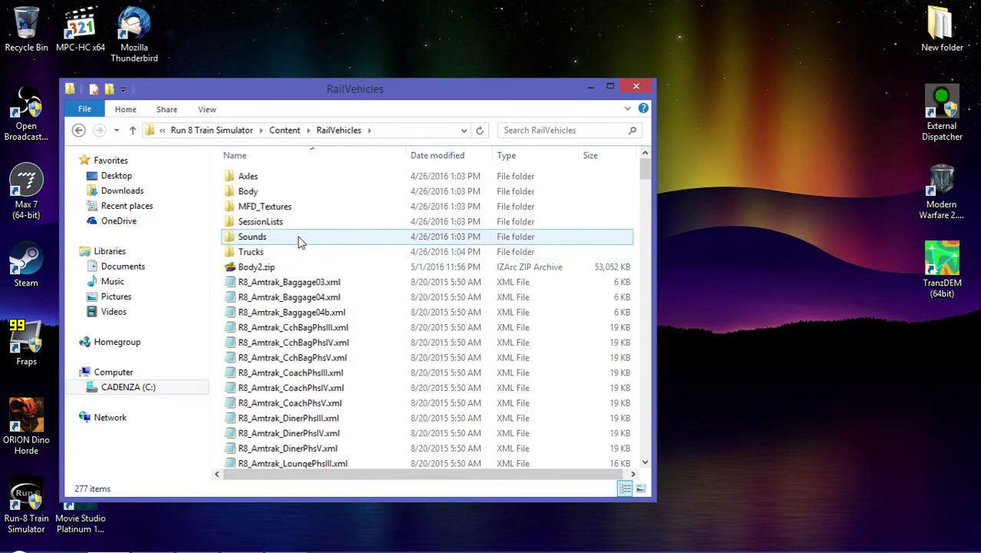
pyautogui.doubleClick(300, 241)
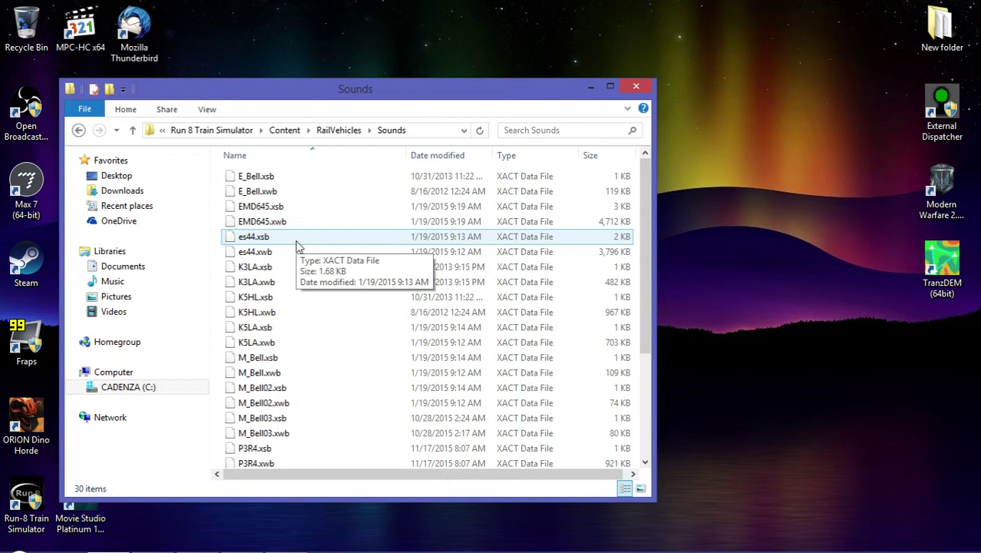
# Open P42.xsb in Notepad, without making Notepad the default for all .xsb files.
pyautogui.click(281, 207)
pyautogui.scroll(-3, 344, 330)
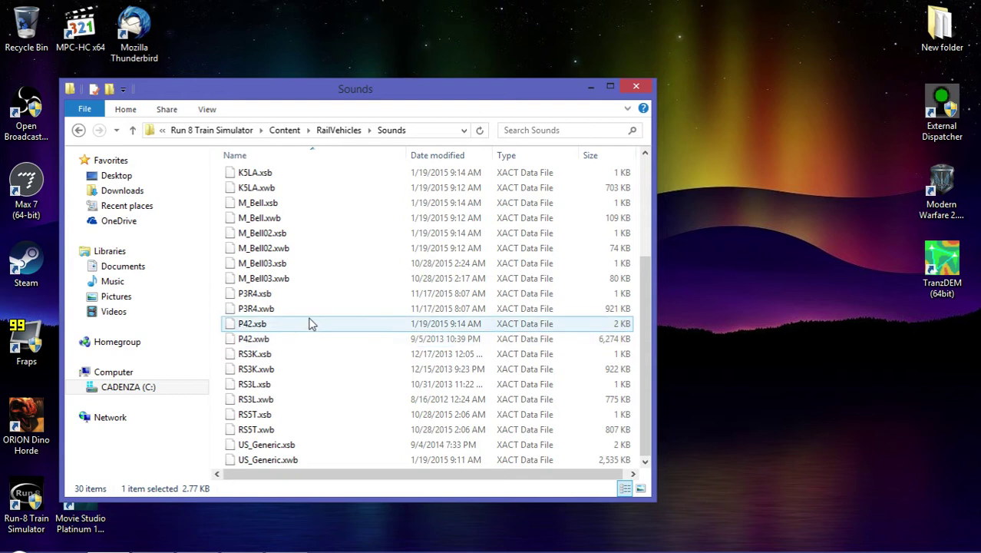
pyautogui.click(308, 323)
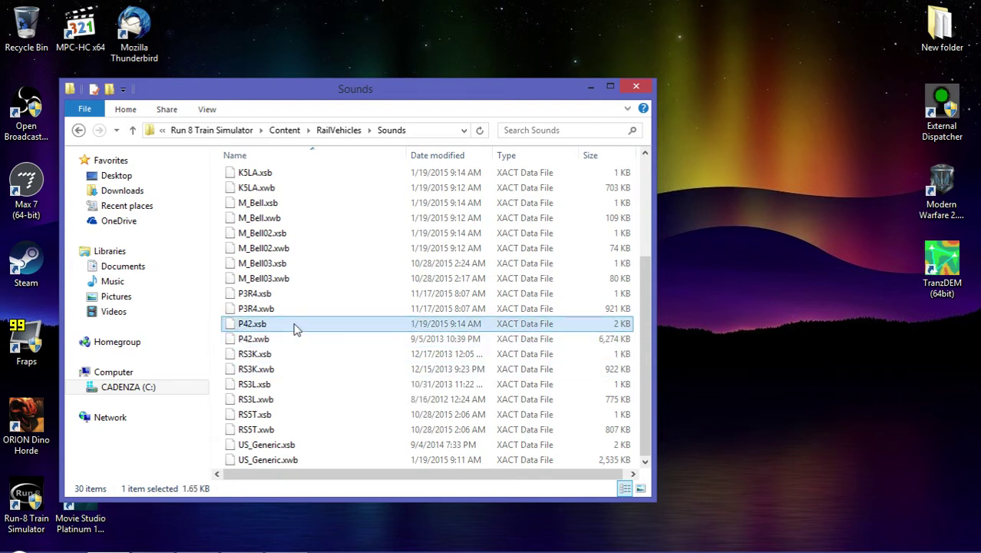
pyautogui.doubleClick(294, 325)
pyautogui.rightClick(294, 323)
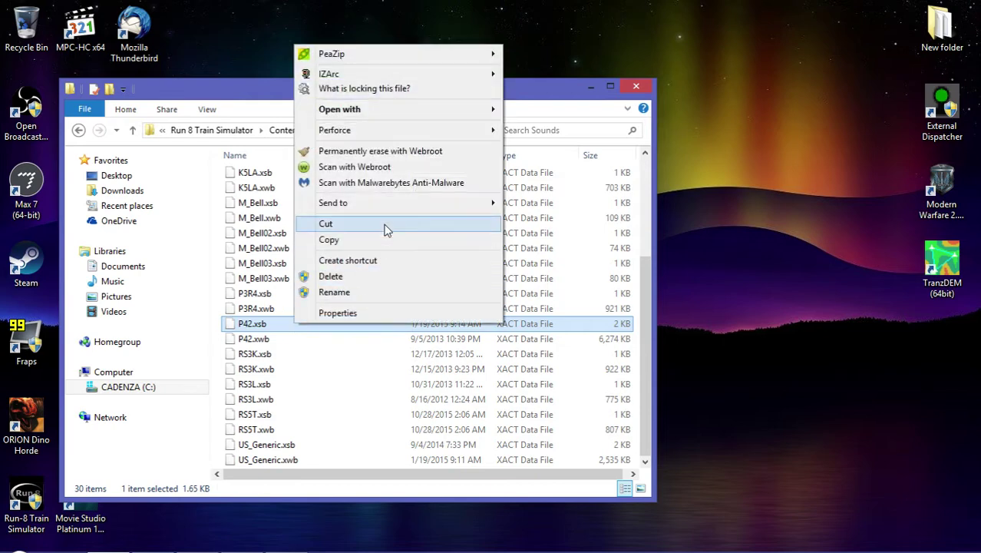
pyautogui.moveTo(402, 111)
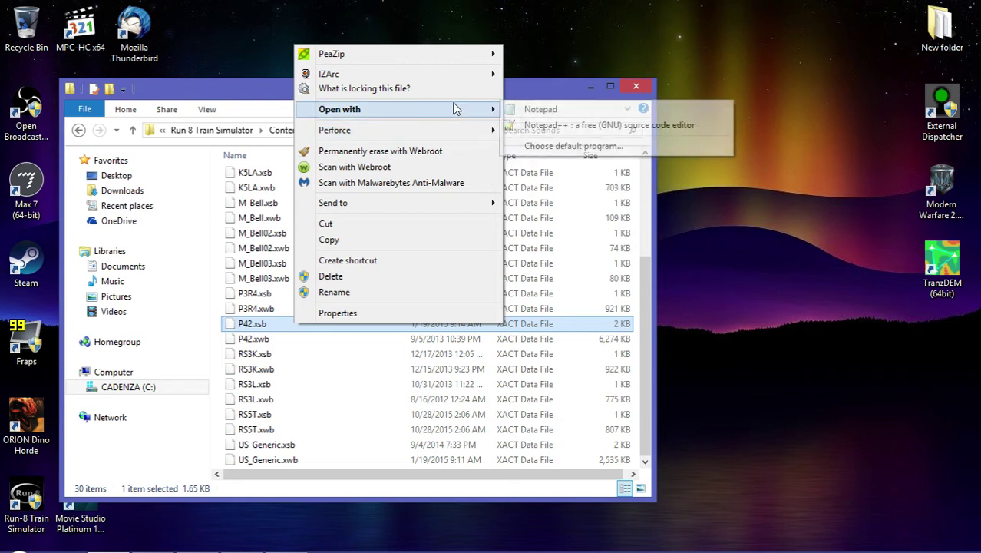
pyautogui.click(527, 146)
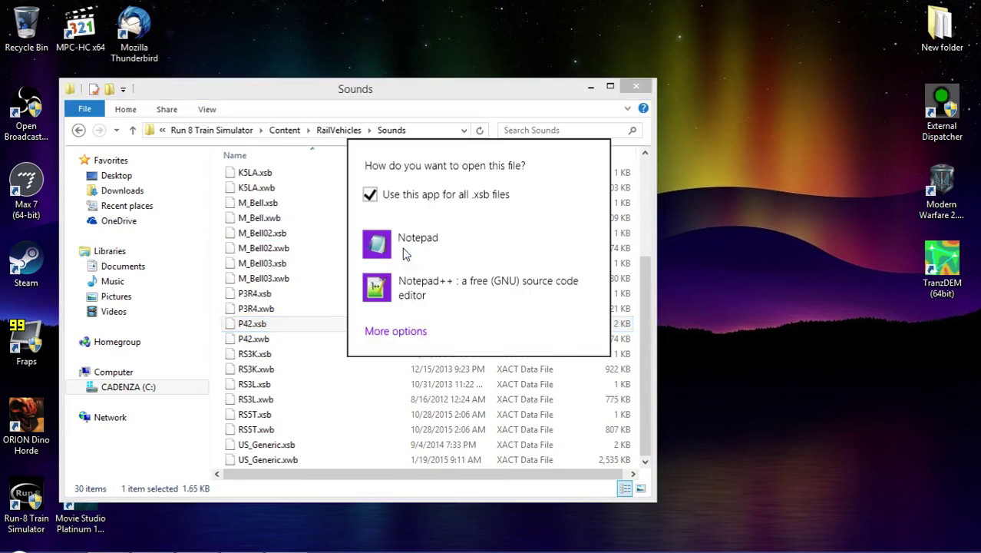
pyautogui.click(397, 335)
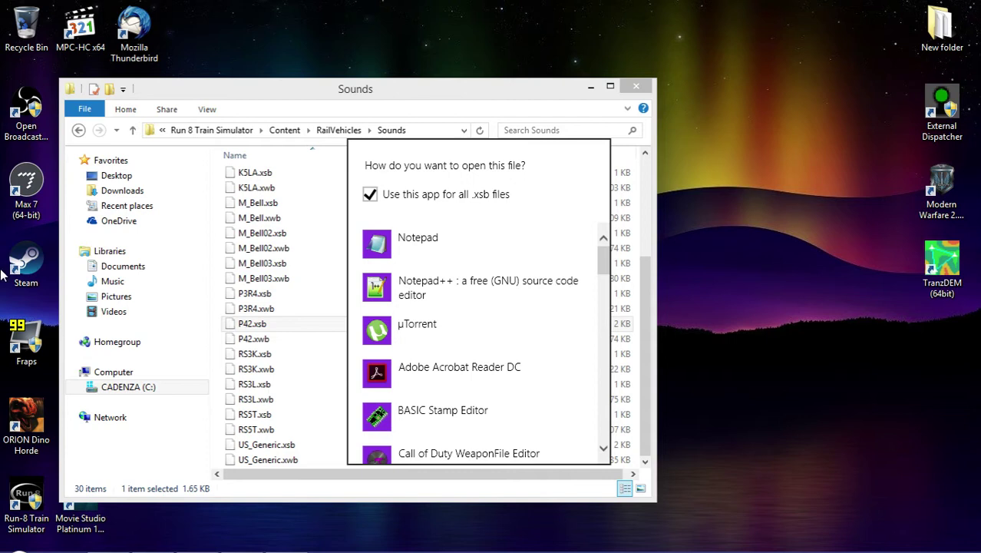
pyautogui.click(373, 198)
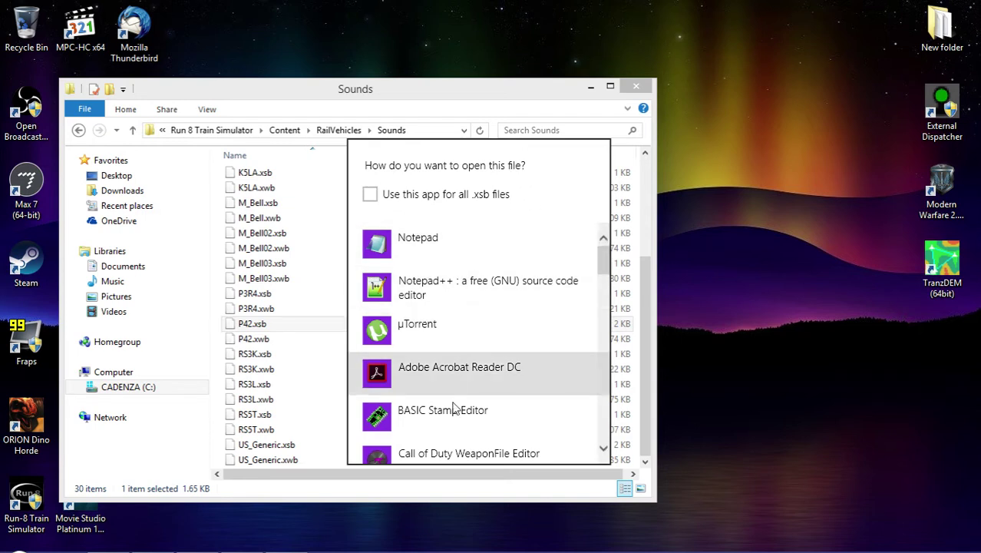
pyautogui.click(444, 246)
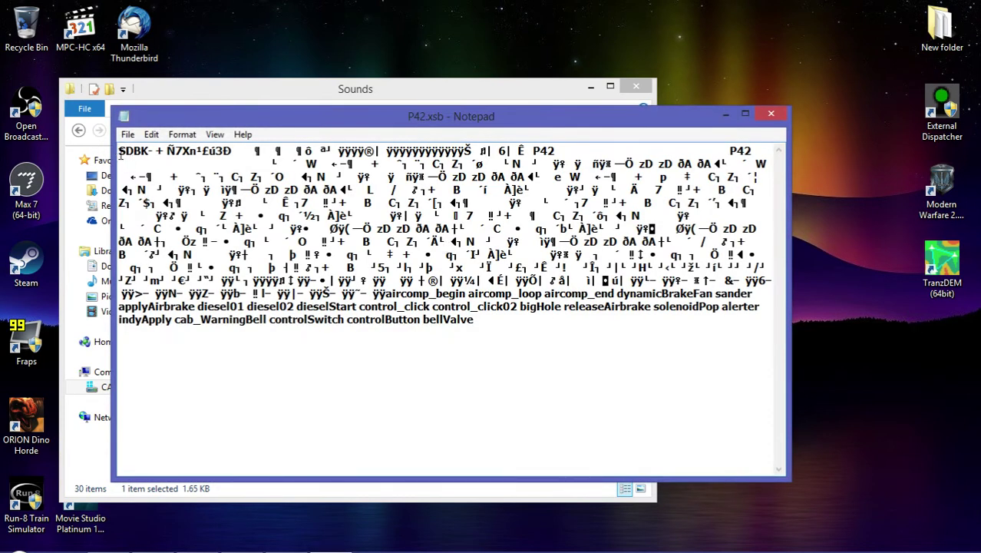
# Examine the P42.xsb contents, highlighting the encoded block and the sound names sander, cab_WarningBell and bellValve.
pyautogui.moveTo(119, 153); pyautogui.dragTo(386, 293)
pyautogui.click(142, 163)
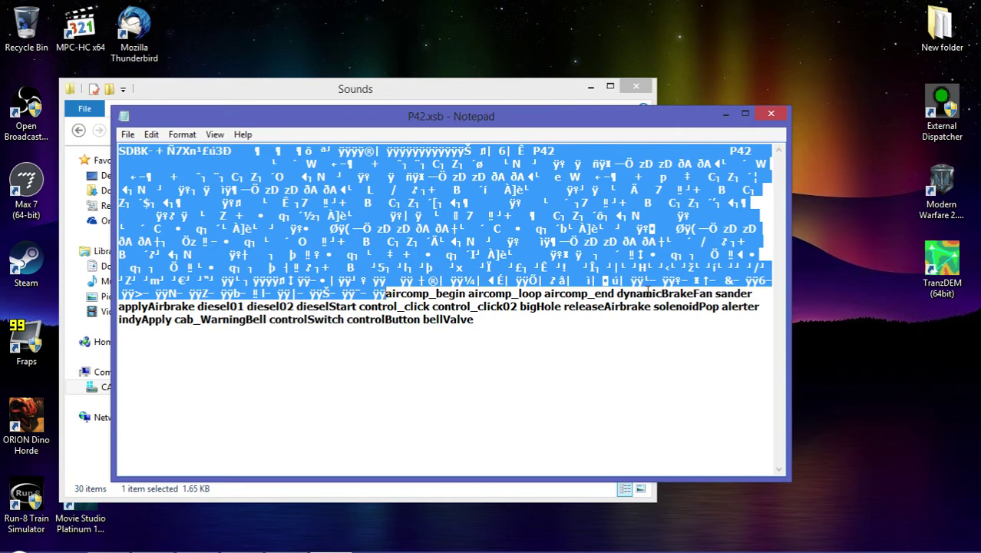
pyautogui.moveTo(618, 293); pyautogui.dragTo(754, 294)
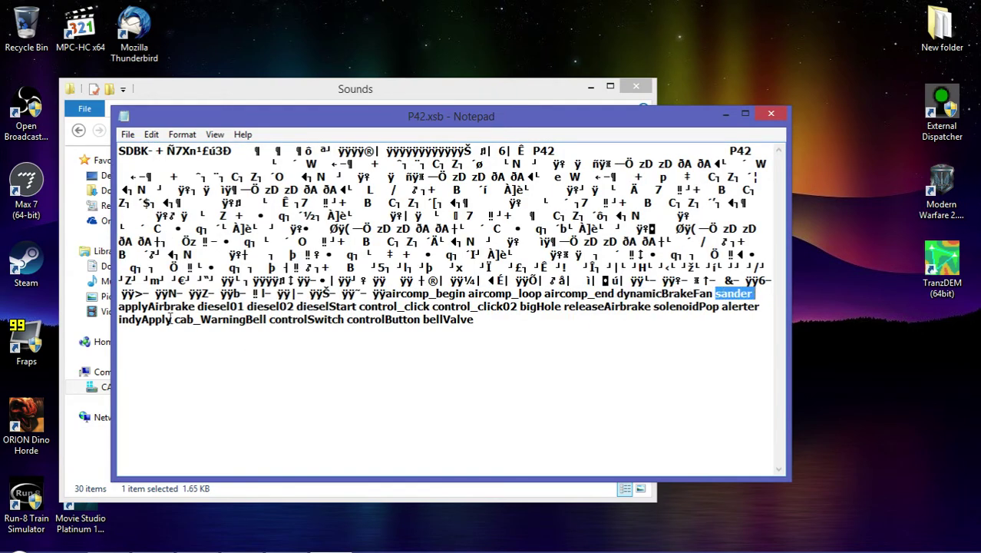
pyautogui.moveTo(173, 319); pyautogui.dragTo(269, 330)
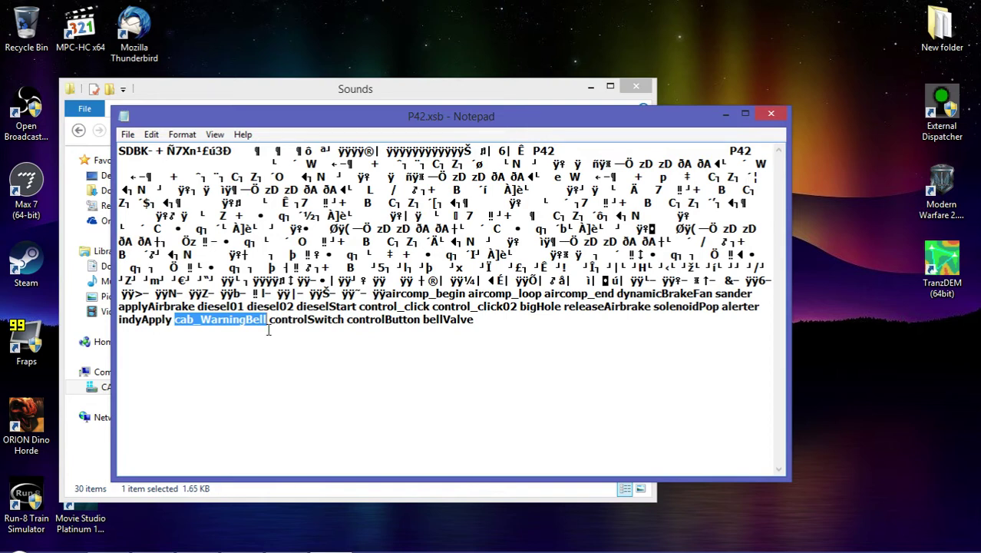
pyautogui.click(483, 320)
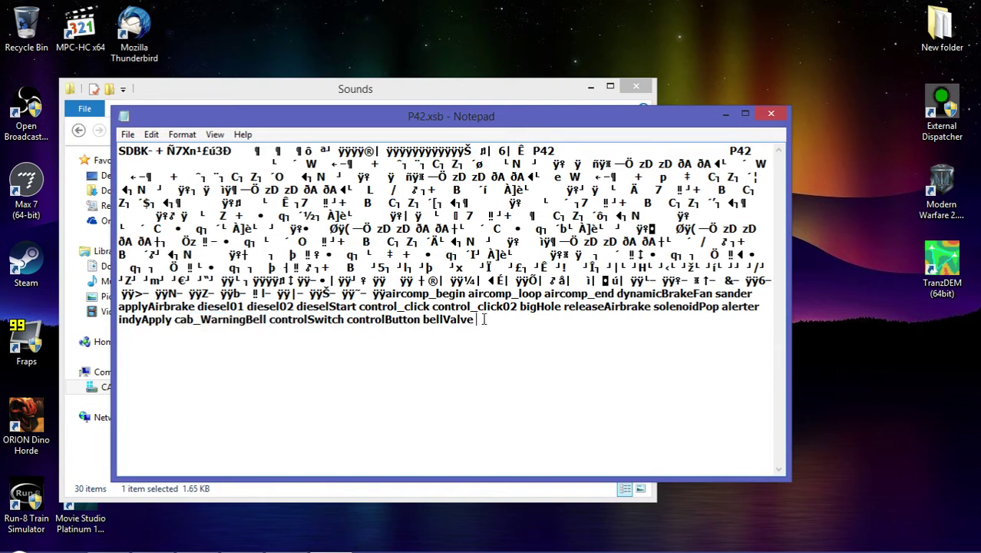
pyautogui.moveTo(483, 320); pyautogui.dragTo(423, 319)
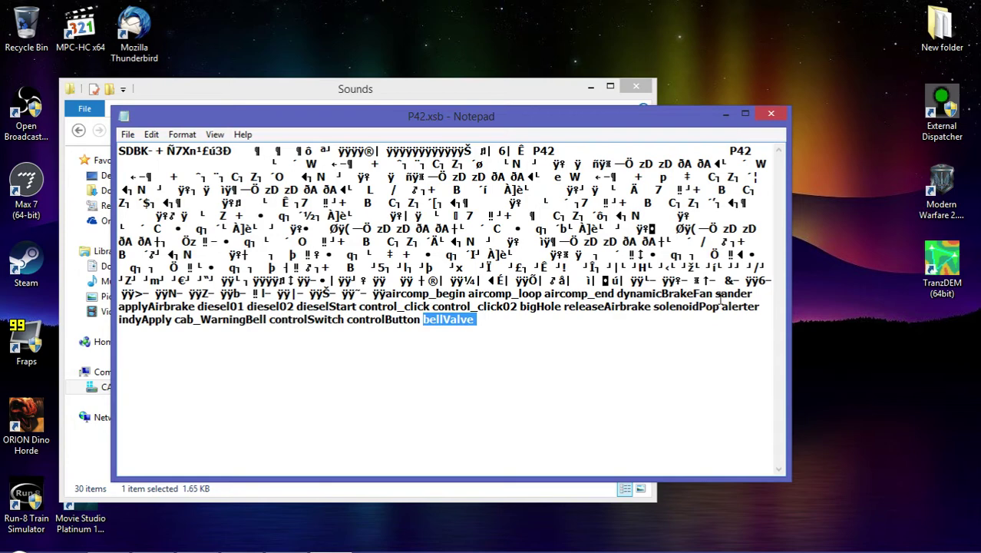
# Close P42.xsb and open the Sound folder located directly inside the Content folder.
pyautogui.click(772, 114)
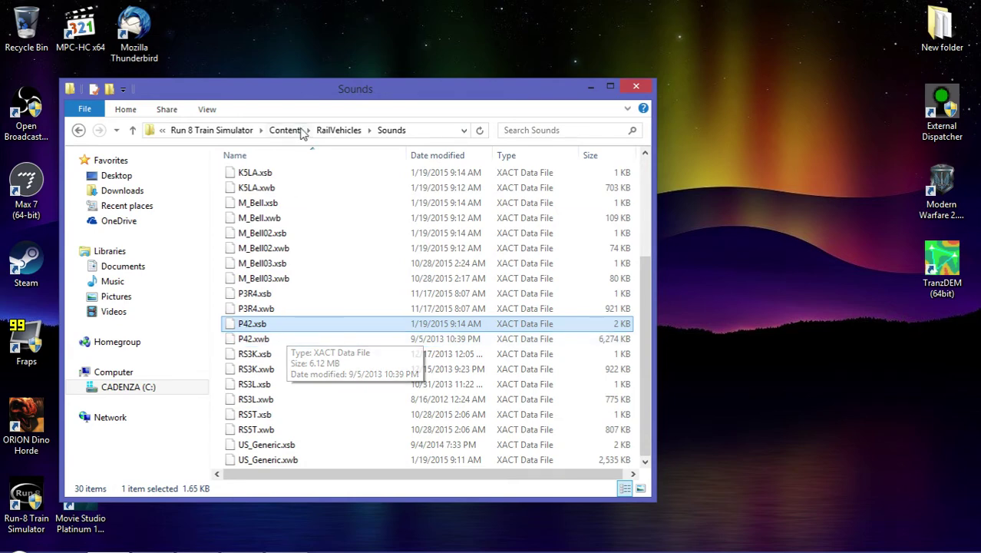
pyautogui.click(336, 132)
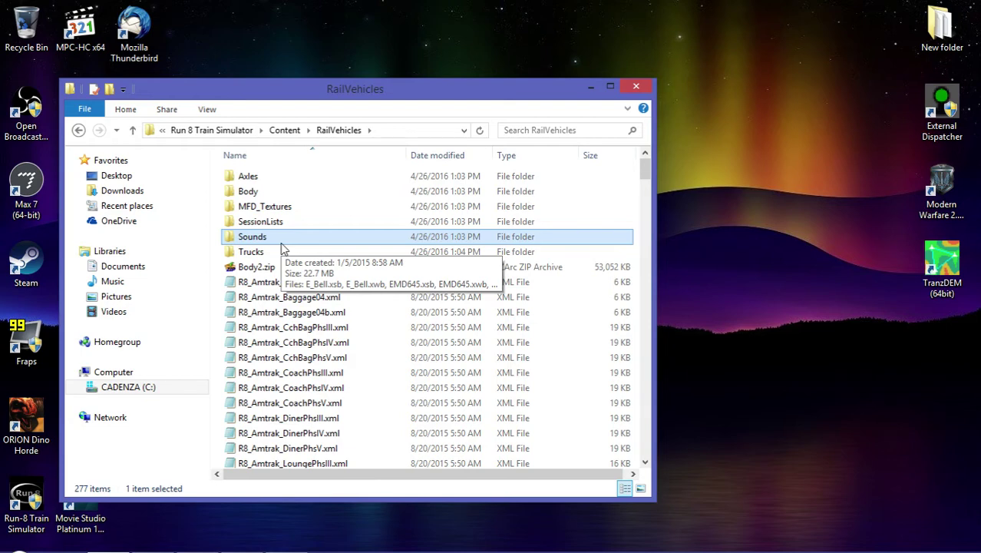
pyautogui.click(288, 130)
pyautogui.scroll(-1, 307, 268)
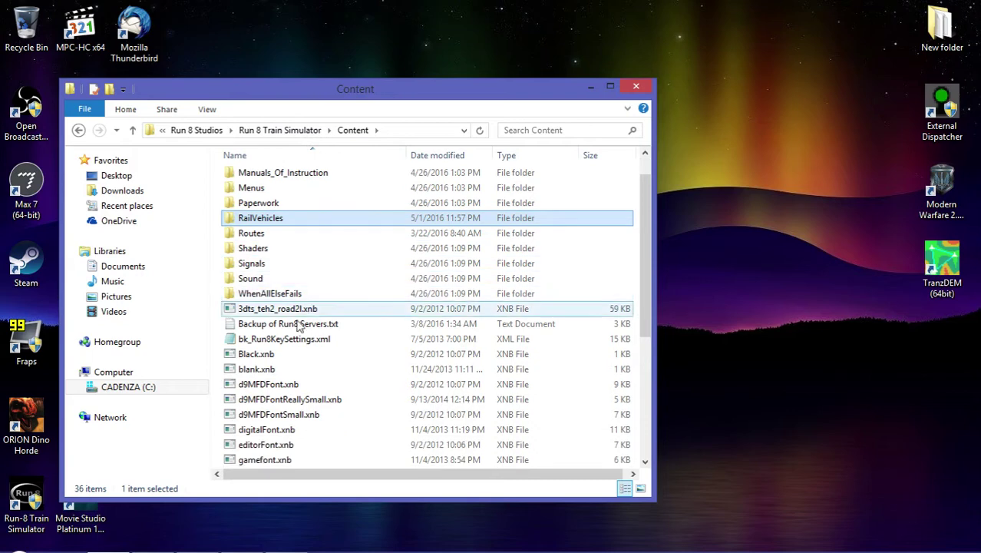
pyautogui.doubleClick(270, 279)
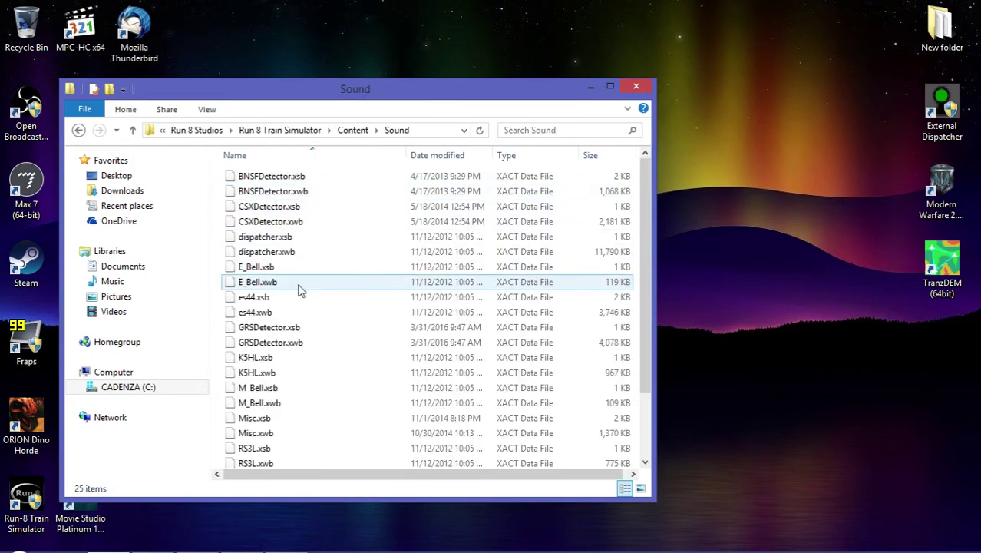
# Look through the Sound folder's files, highlighting the GRSDetector.xsb and GRSDetector.xwb pair.
pyautogui.scroll(-2, 301, 289)
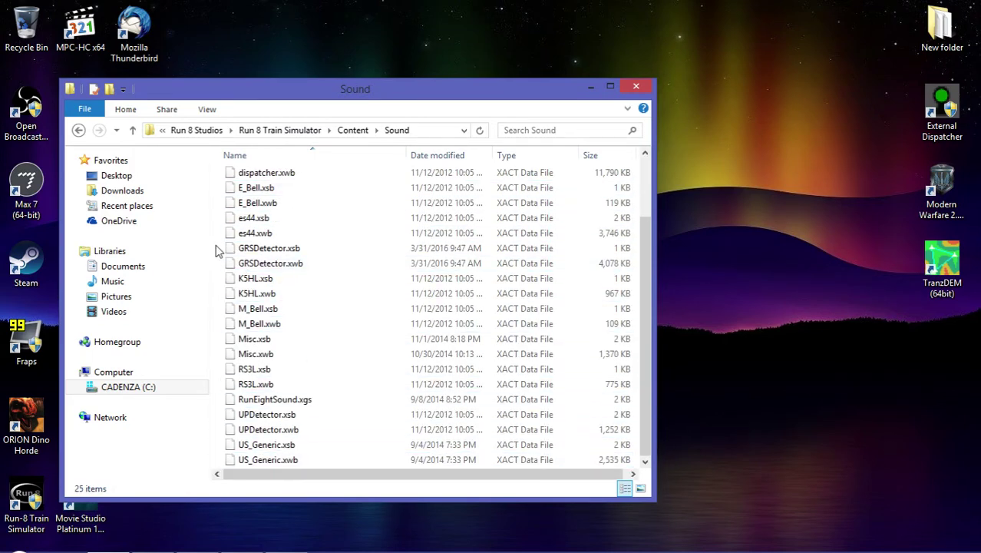
pyautogui.moveTo(217, 250); pyautogui.dragTo(291, 275)
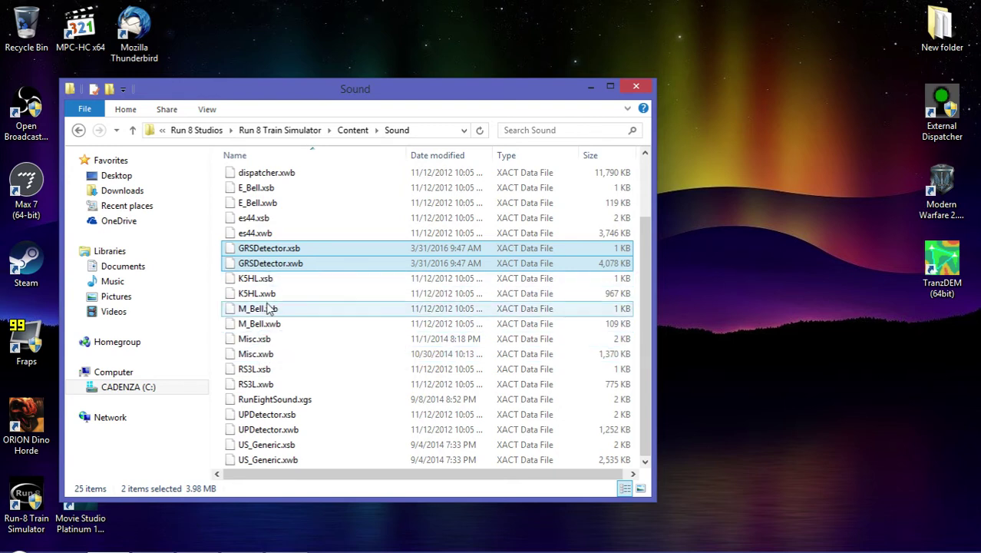
pyautogui.scroll(2, 269, 307)
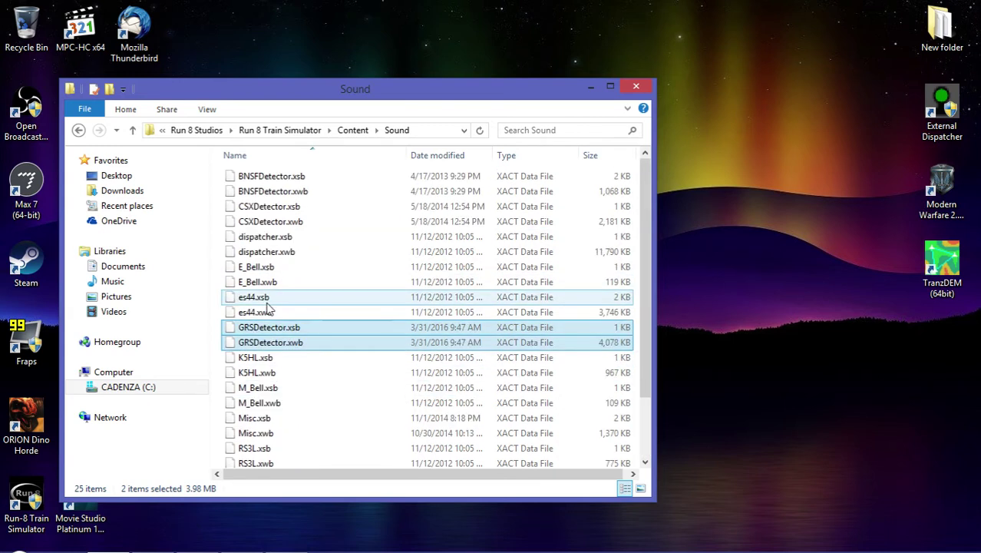
pyautogui.click(220, 182)
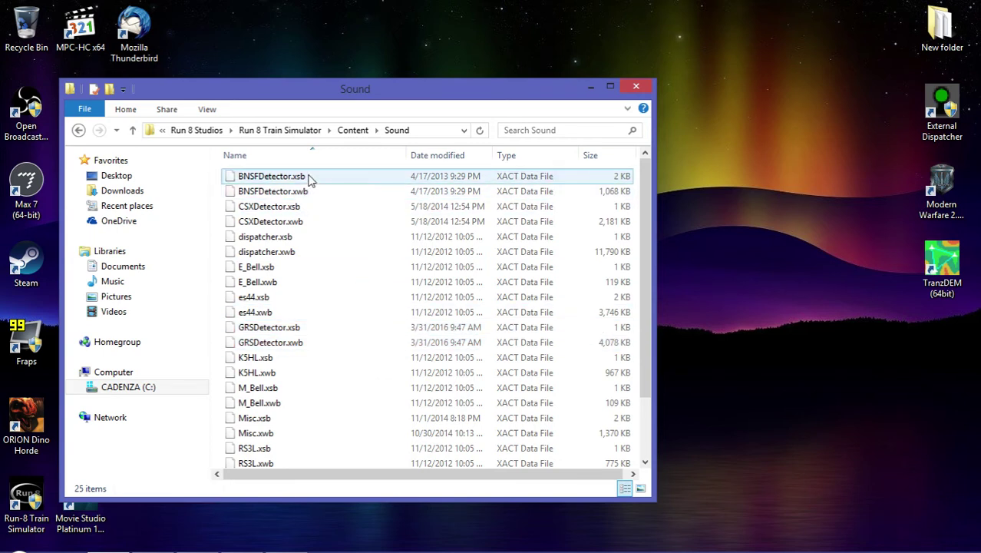
# Open BNSFDetector.xsb from the Sound folder in Notepad.
pyautogui.click(312, 196)
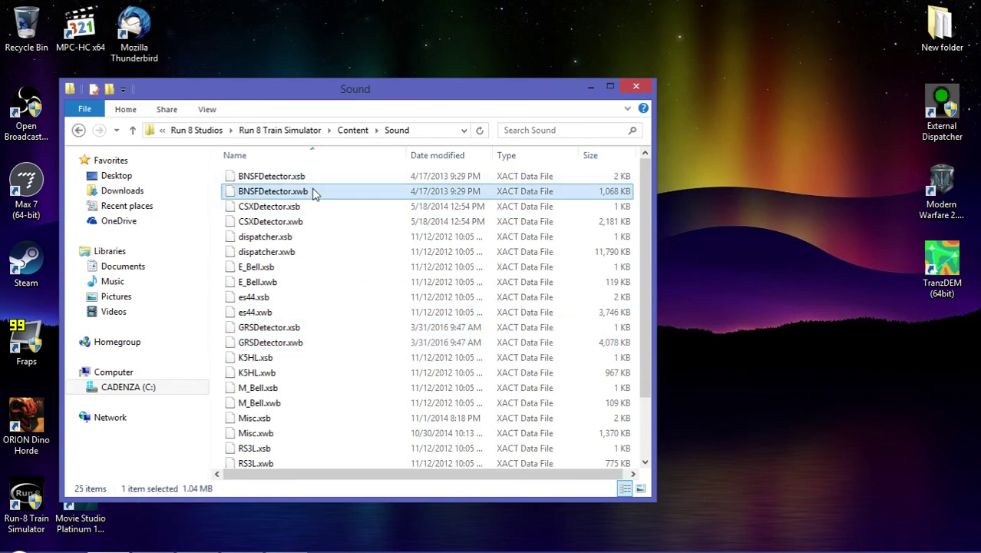
pyautogui.click(316, 179)
pyautogui.rightClick(315, 184)
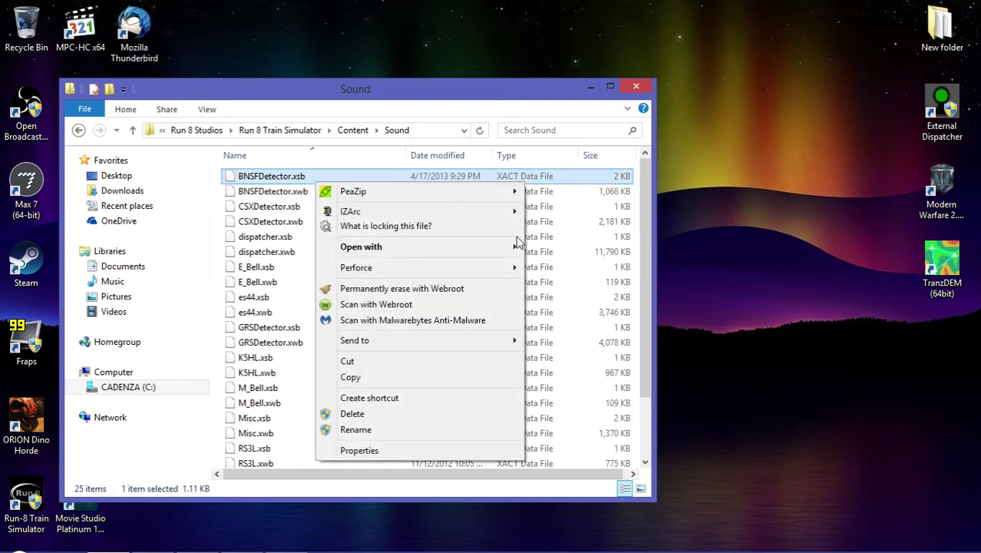
pyautogui.moveTo(491, 248)
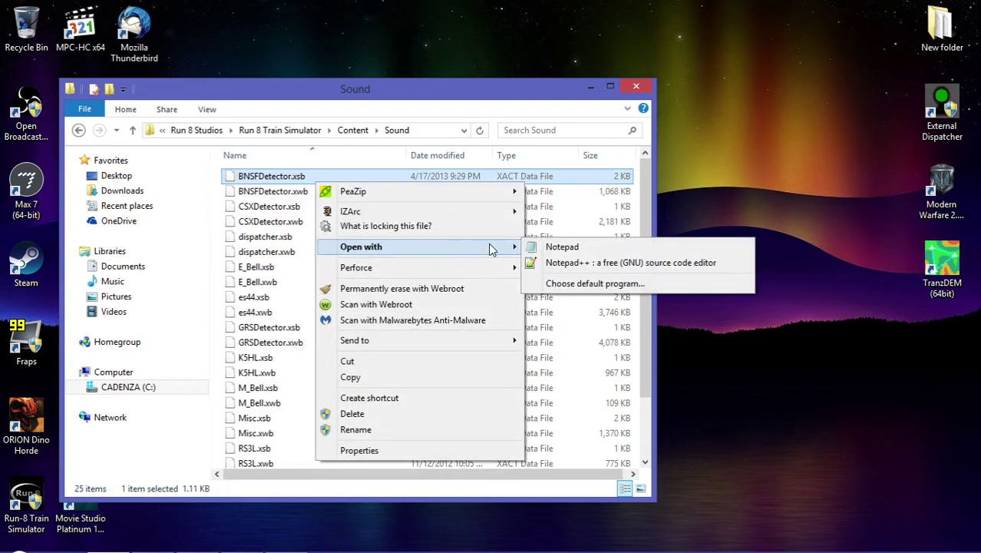
pyautogui.click(588, 252)
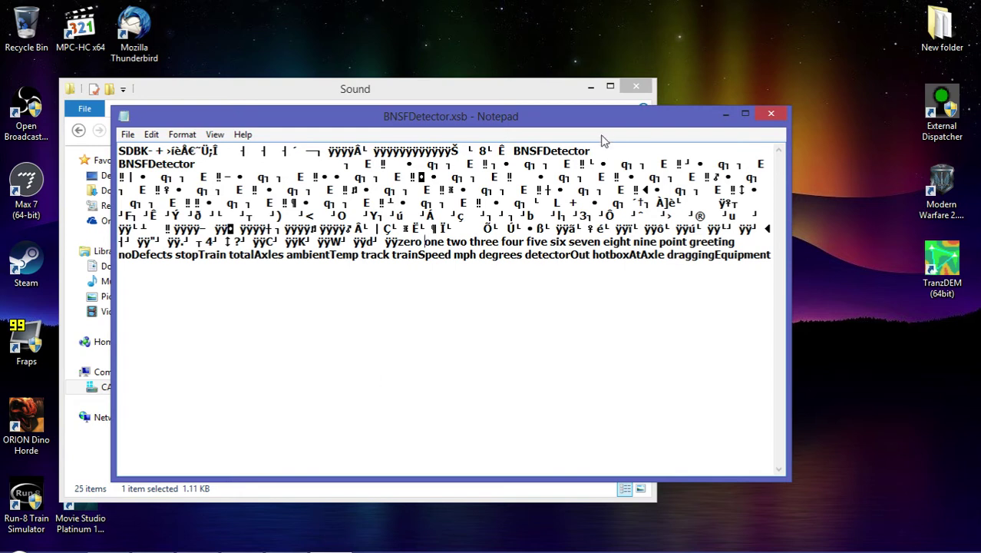
# Examine the sound names in BNSFDetector.xsb, highlighting the BNSFDetector bank name, and close the file.
pyautogui.moveTo(605, 149); pyautogui.dragTo(517, 145)
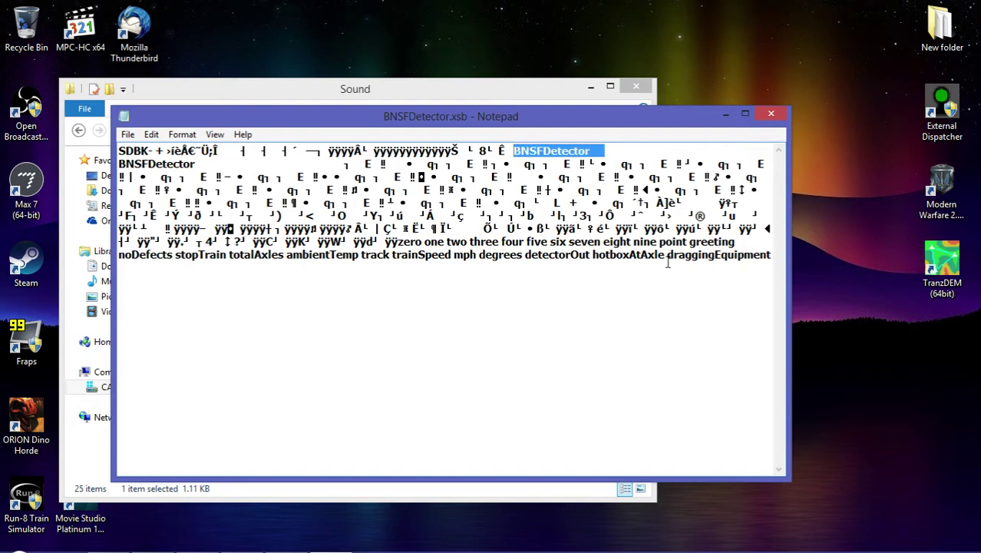
pyautogui.click(633, 314)
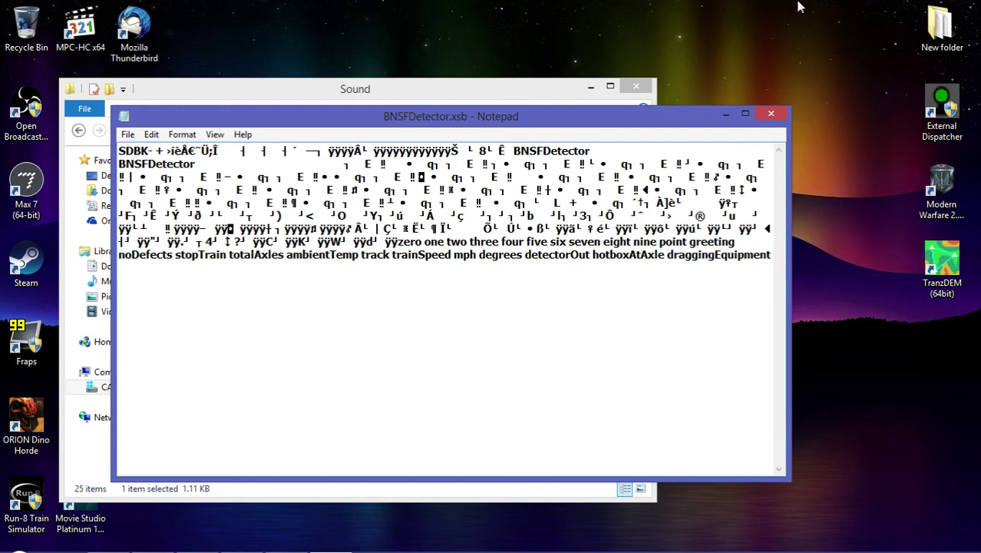
pyautogui.click(772, 116)
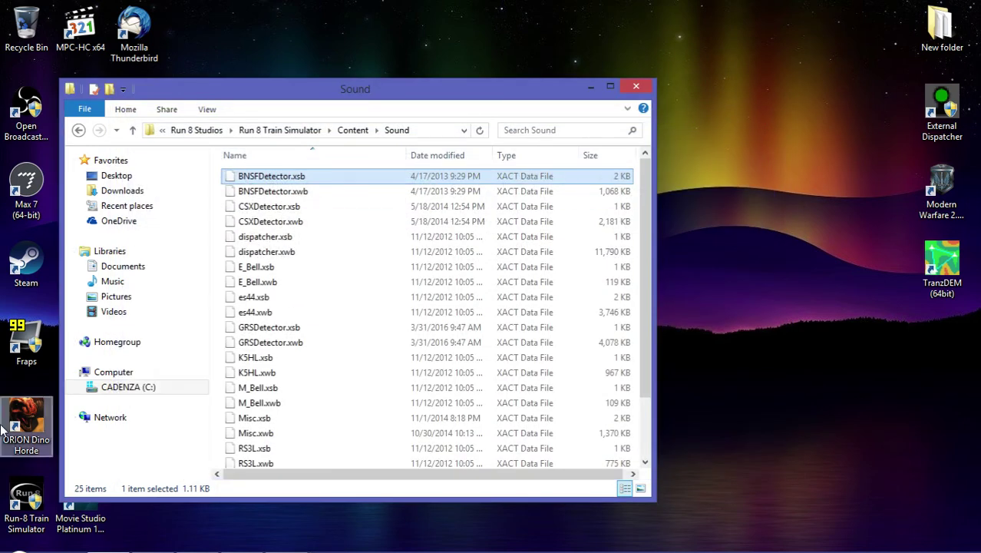
# Launch Run-8 Train Simulator and bring up its start screen.
pyautogui.click(18, 537)
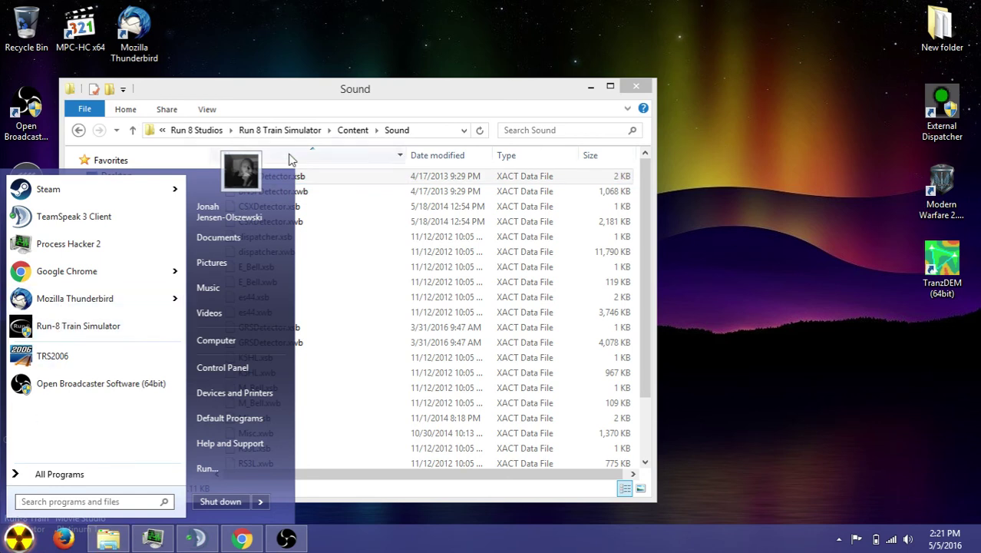
pyautogui.rightClick(123, 326)
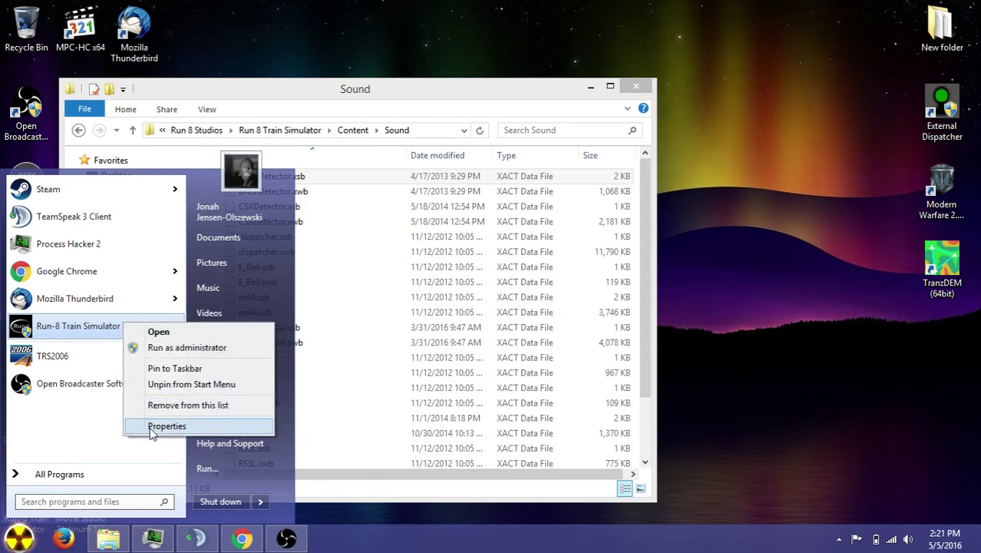
pyautogui.click(173, 333)
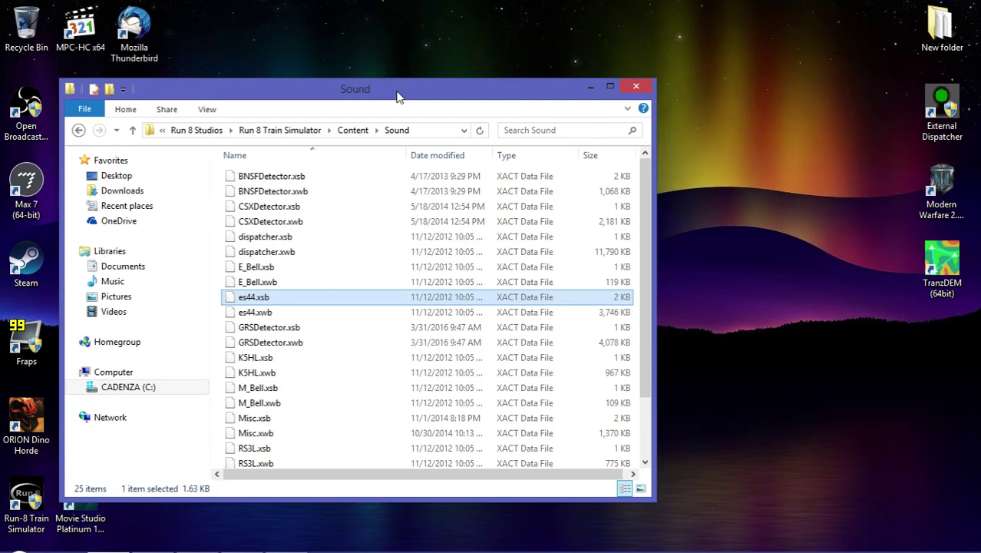
pyautogui.moveTo(455, 545)
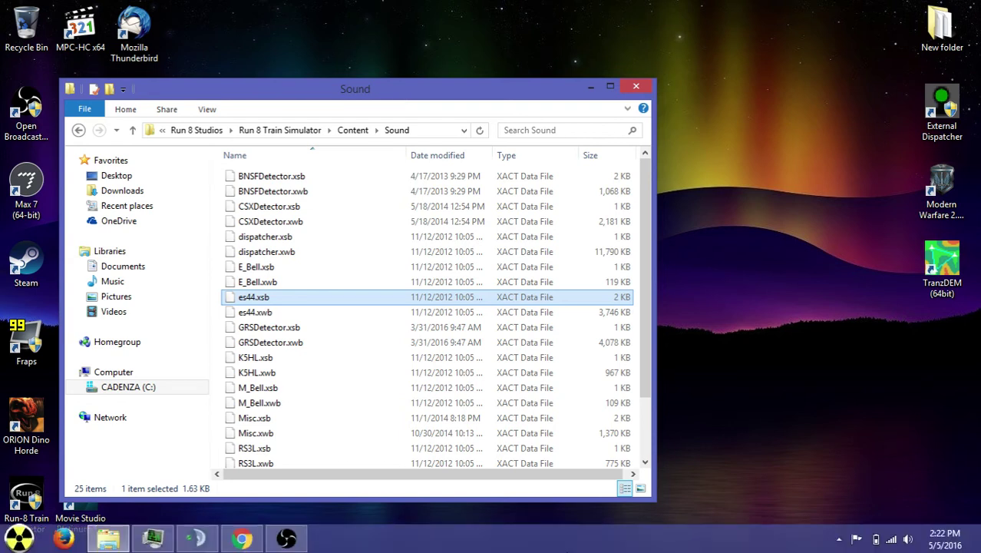
pyautogui.click(105, 545)
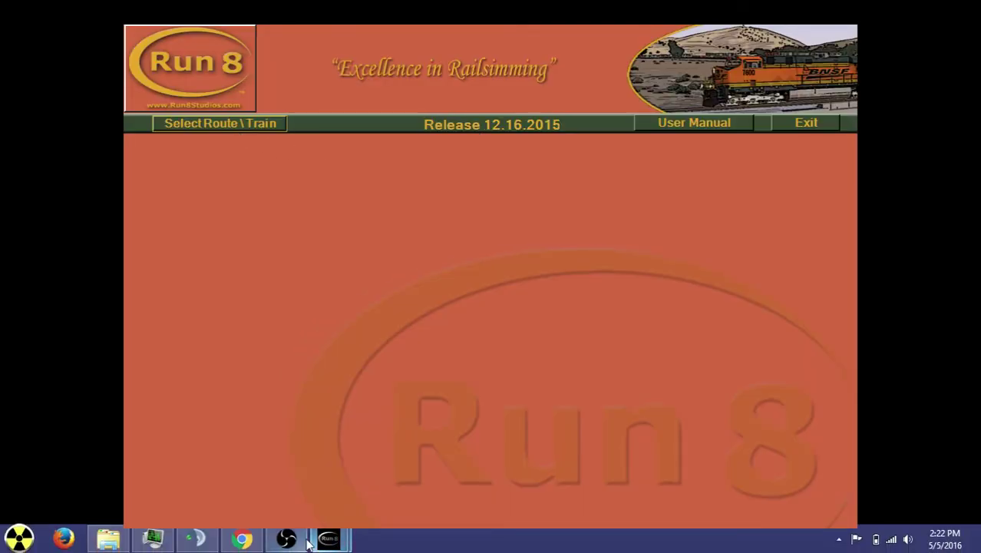
pyautogui.moveTo(298, 541)
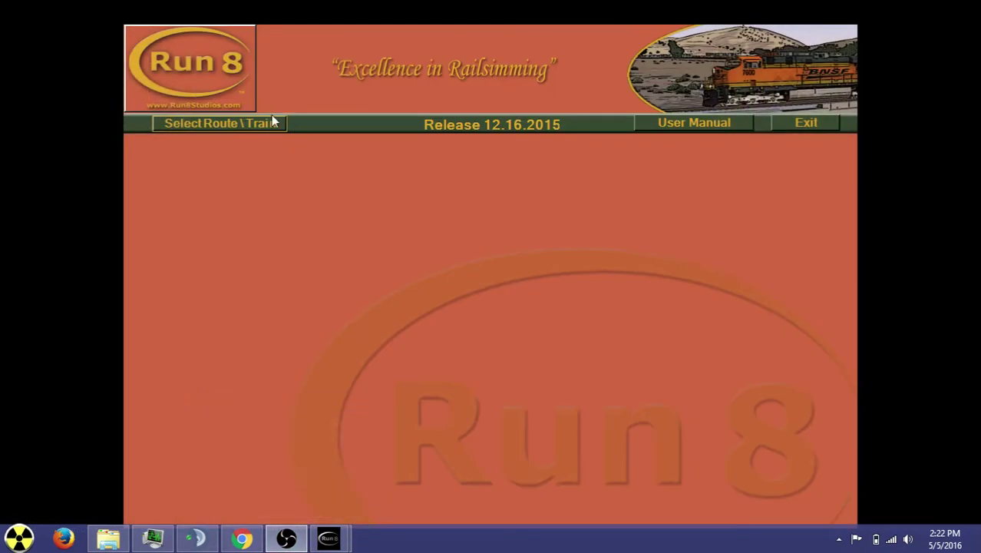
# Run the simulator on the CSX_SelkirkTerminal route with the SK - Extra Board - CP-SM save.
pyautogui.click(264, 124)
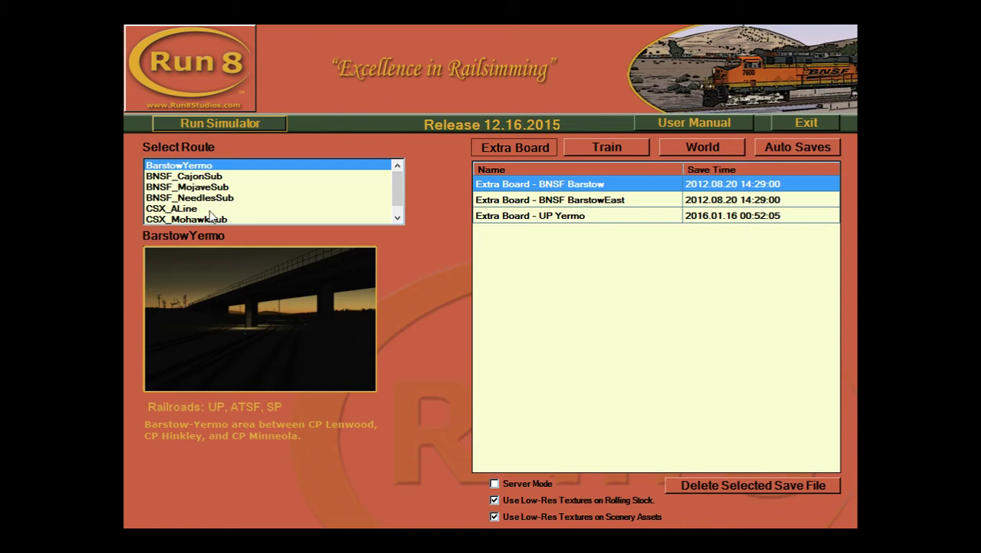
pyautogui.click(214, 219)
pyautogui.click(214, 220)
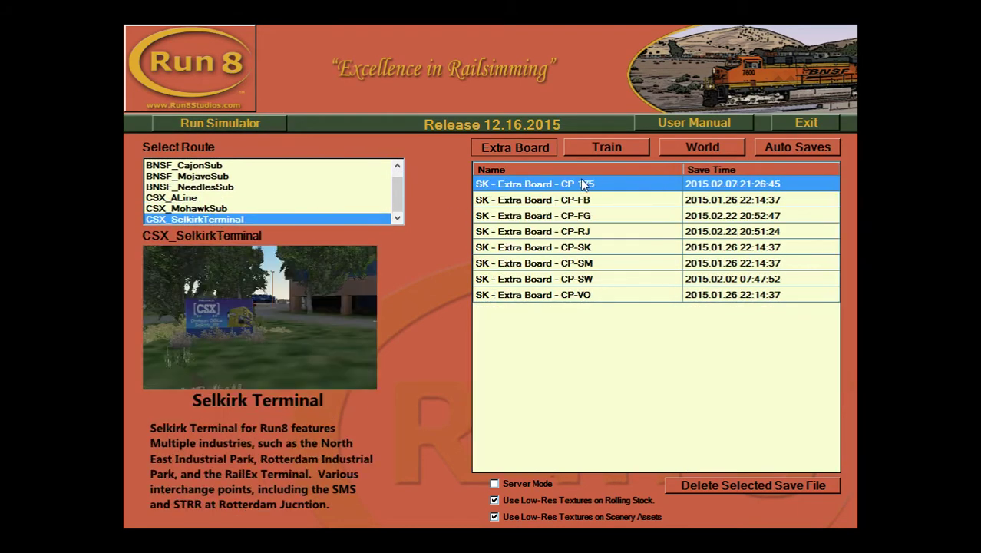
pyautogui.click(583, 279)
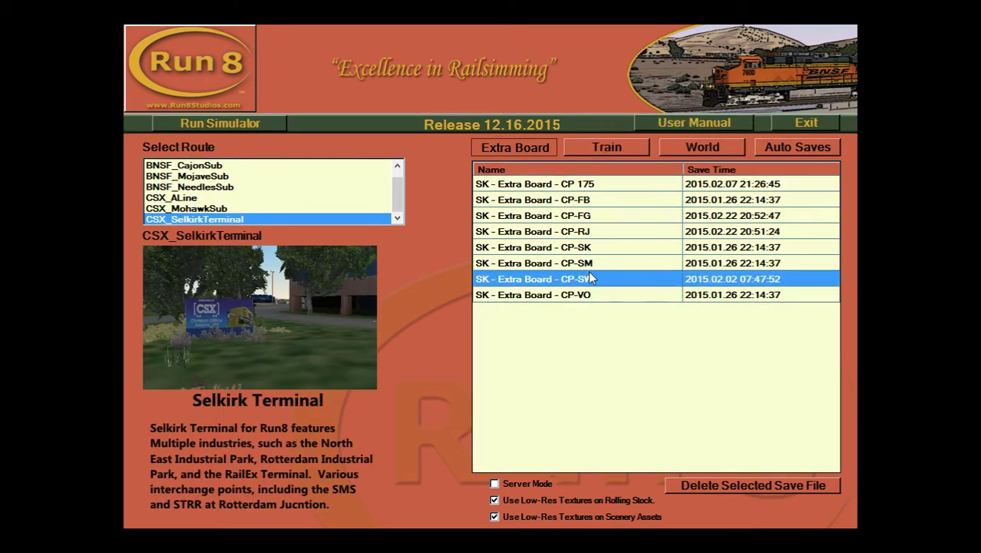
pyautogui.click(595, 264)
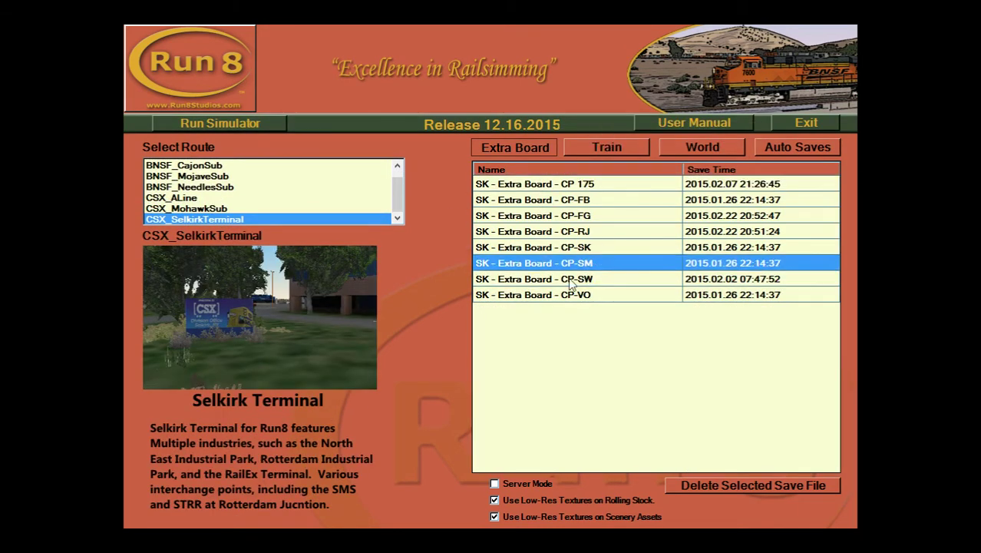
pyautogui.click(224, 120)
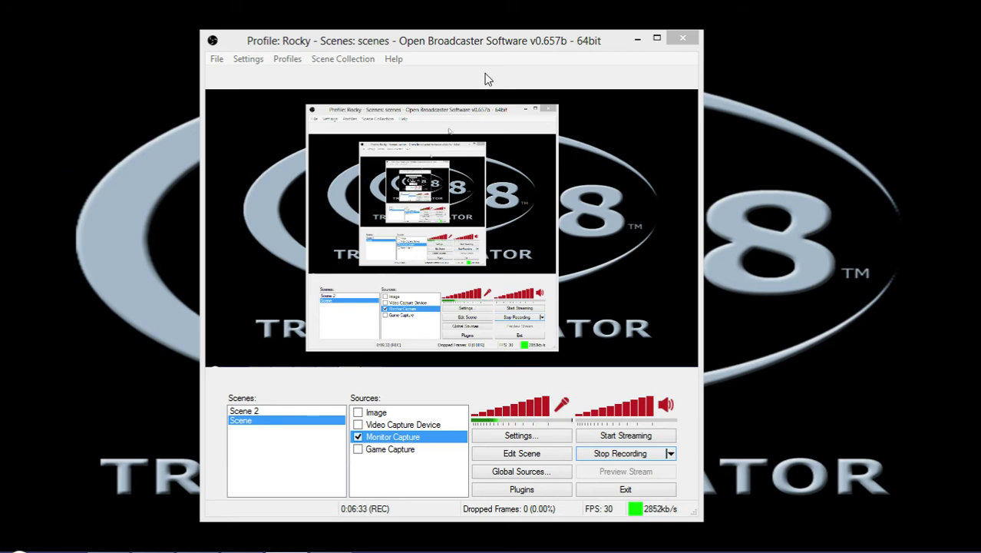
# Reposition the Open Broadcaster Software window while the route loads and switch back to the Run 8 simulator.
pyautogui.moveTo(489, 47); pyautogui.dragTo(535, 526)
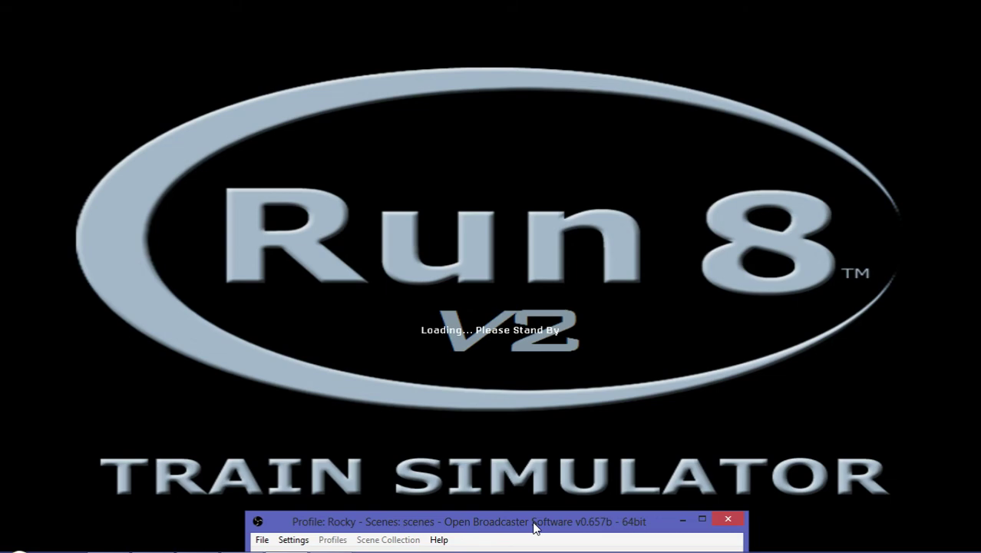
pyautogui.moveTo(535, 526); pyautogui.dragTo(535, 33)
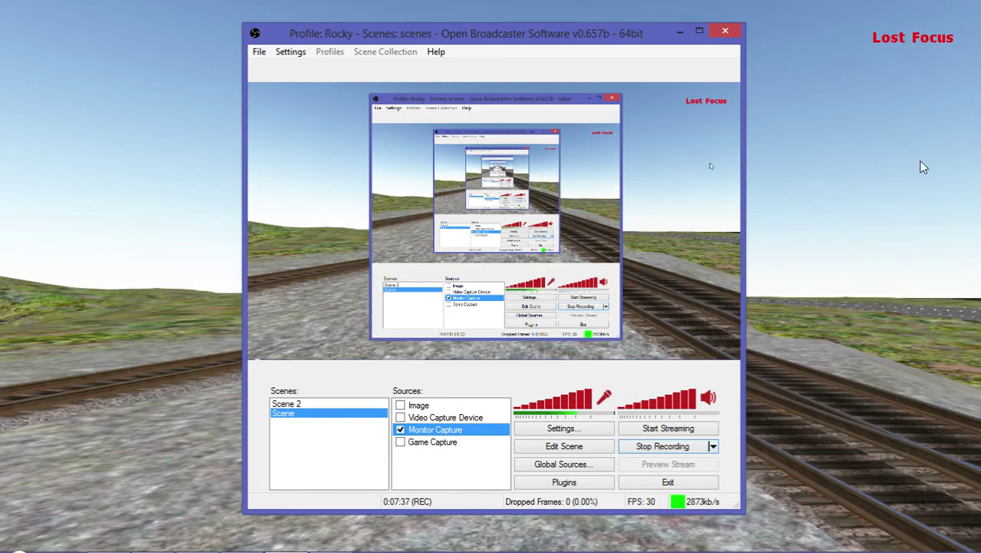
pyautogui.hotkey('alt', 'Tab')
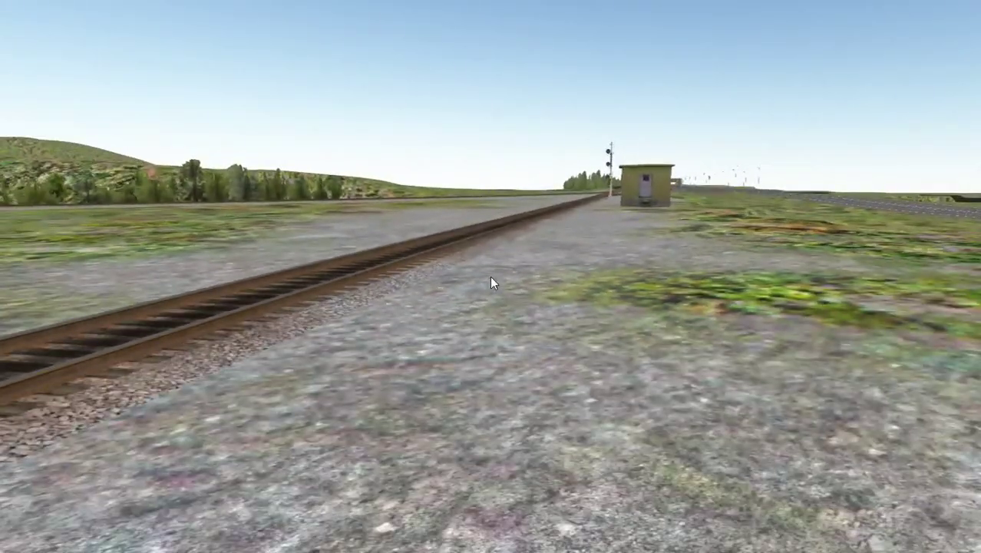
# Open the simulator's options window and look at the Client and Host settings.
pyautogui.press('o')
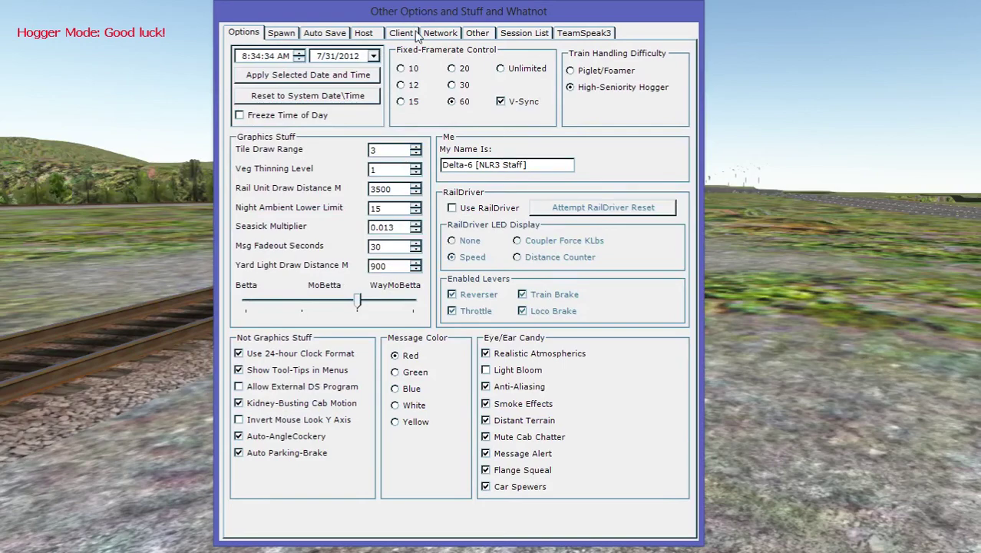
pyautogui.click(405, 33)
pyautogui.click(364, 34)
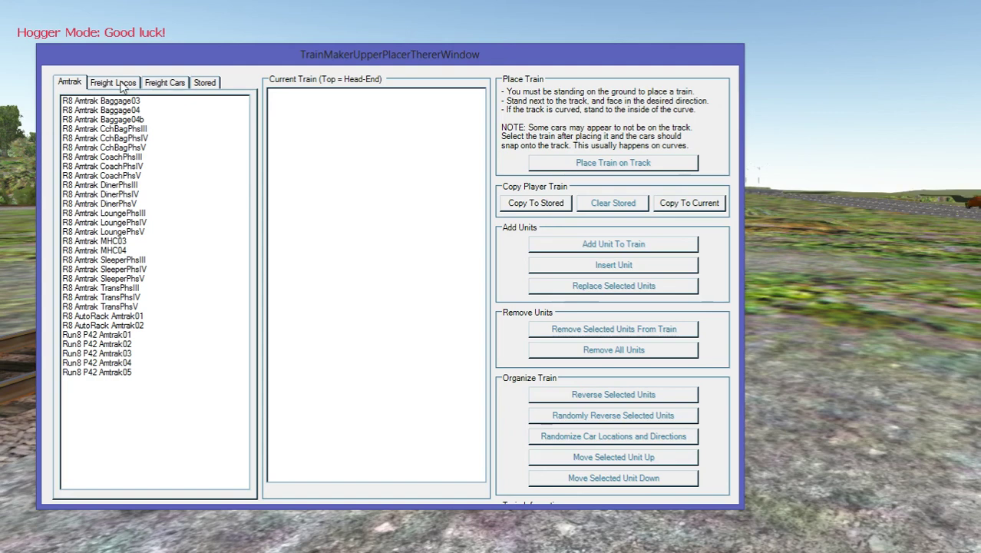
# Build a train from the freight loco R8 Hyrail MOW BNSF Ford and place it on the track.
pyautogui.click(112, 82)
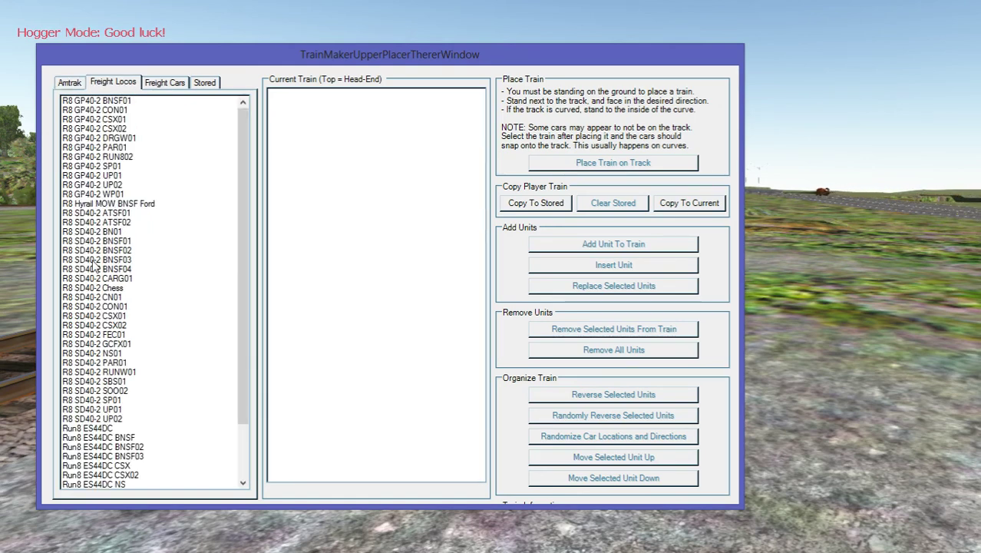
pyautogui.click(107, 204)
pyautogui.doubleClick(108, 205)
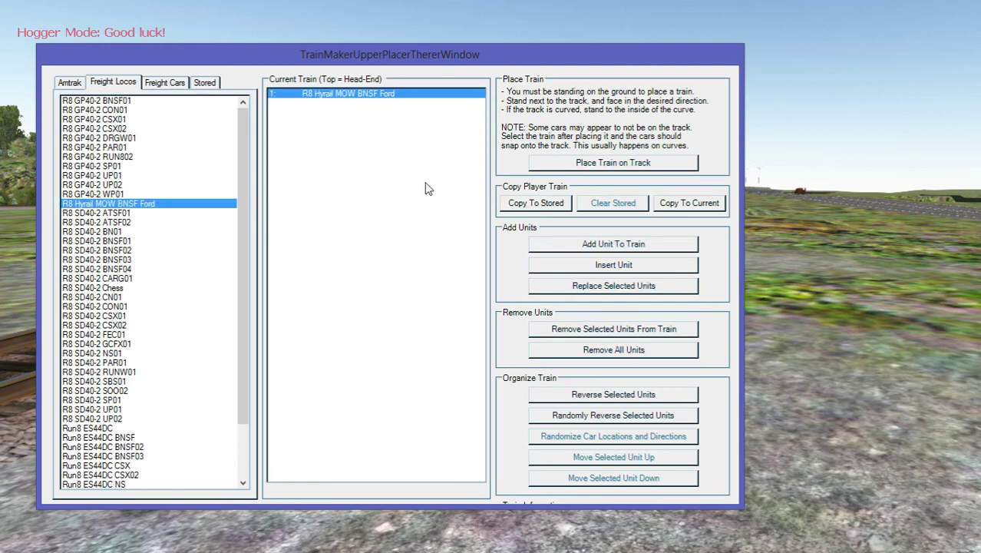
pyautogui.click(550, 172)
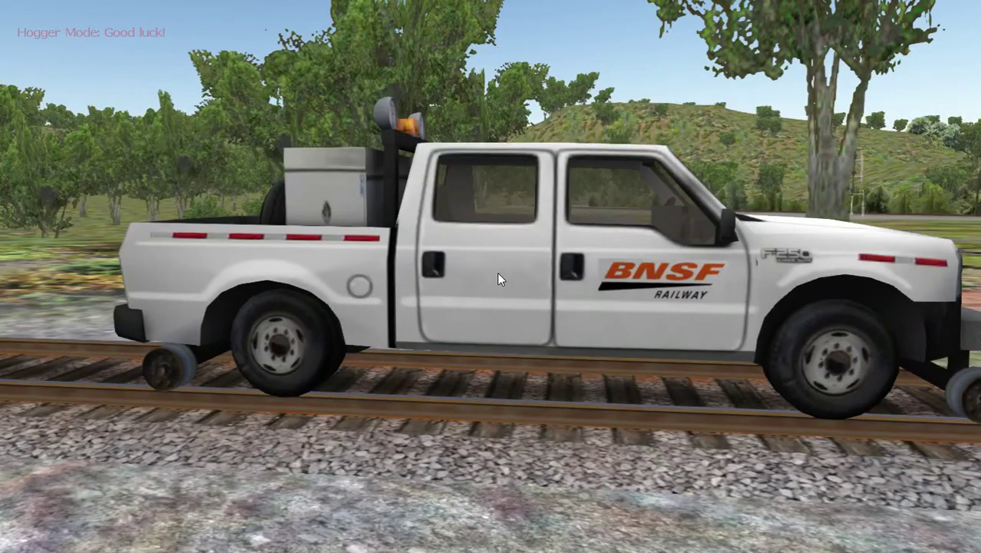
# Take control of the placed BNSF hyrail truck and set up its air brakes, anglecocks and circuit breakers automatically.
pyautogui.click(497, 279)
pyautogui.click(119, 168)
pyautogui.click(117, 186)
pyautogui.click(175, 187)
pyautogui.click(175, 166)
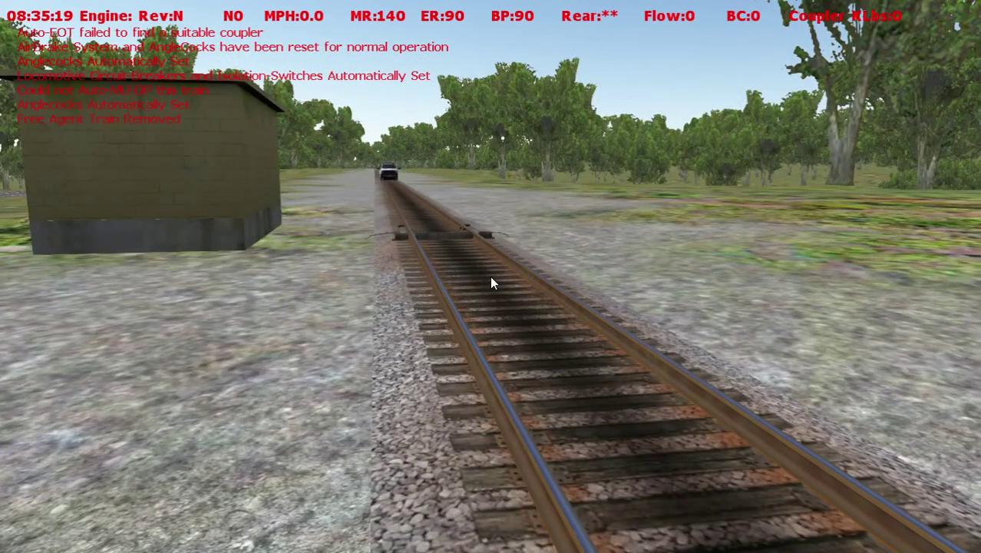
# Set the truck's reverser to forward and raise the throttle to notch 6 to drive it along the track.
pyautogui.press('w')
pyautogui.press('d')
pyautogui.press('d')
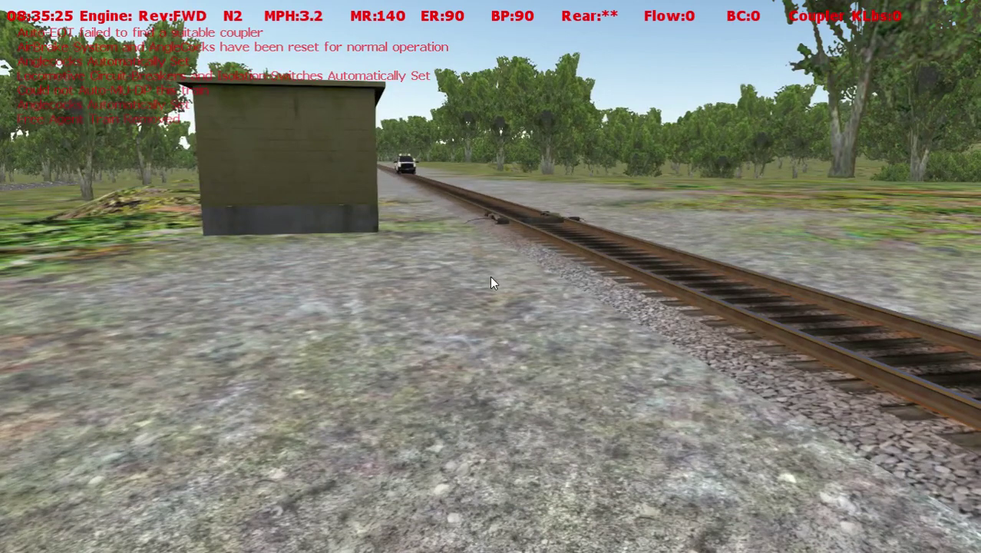
pyautogui.press('d')
pyautogui.press('d')
pyautogui.press('d')
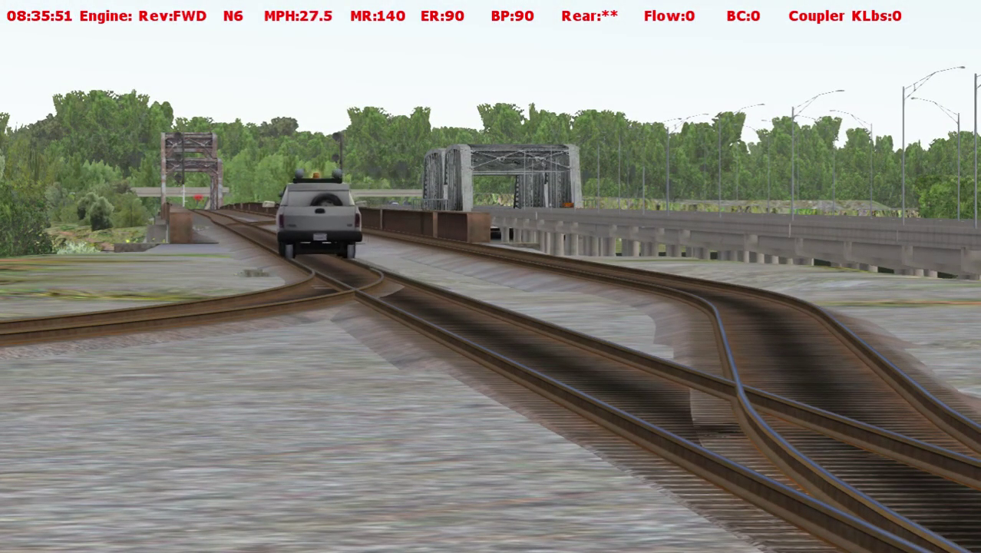
# Leave the running simulation and exit Run 8 Train Simulator.
pyautogui.press('Escape')
pyautogui.press('Escape')
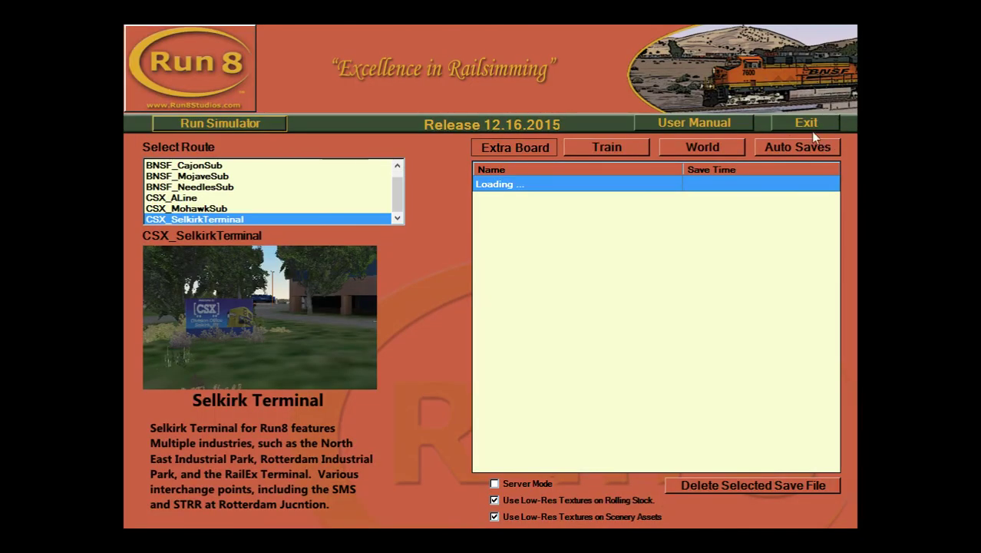
pyautogui.click(809, 131)
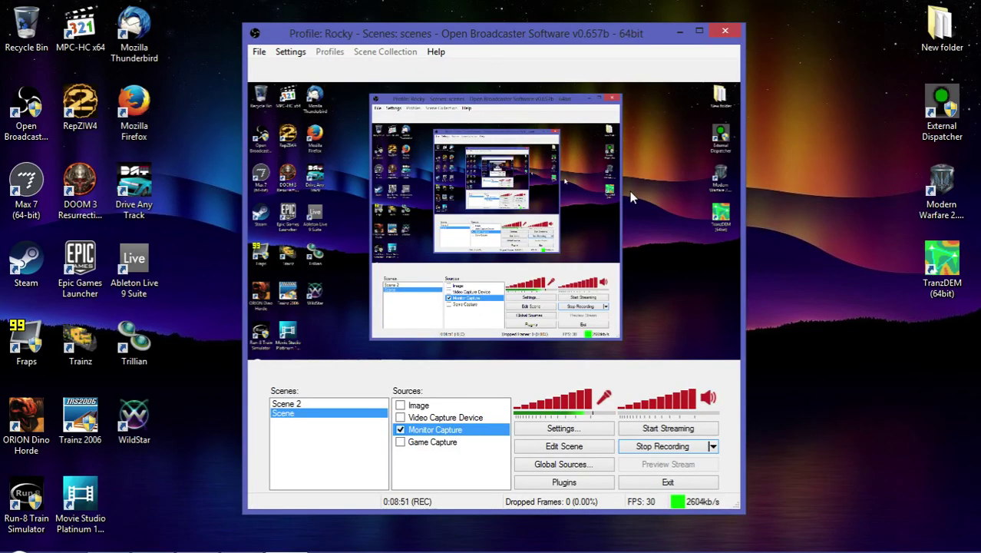